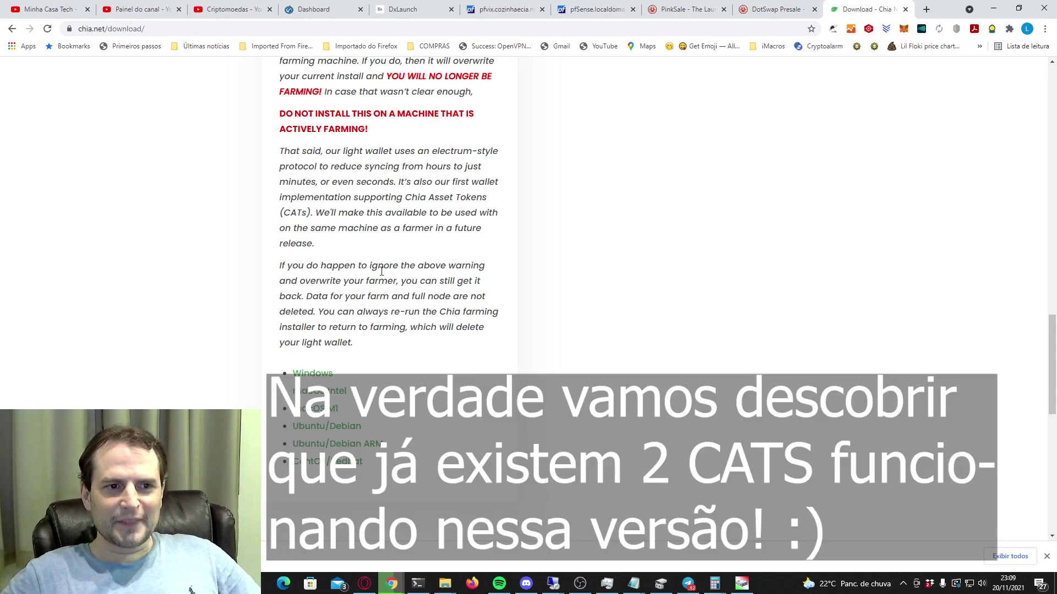
Highlight the Light Wallet Beta warning against installing on an actively farming machine.
{"action": "scroll", "coordinate": [382, 272], "scroll_direction": "down", "scroll_amount": 1}
{"action": "left_click_drag", "start_coordinate": [286, 209], "coordinate": [474, 292]}
{"action": "scroll", "coordinate": [527, 318], "scroll_direction": "up", "scroll_amount": 3}
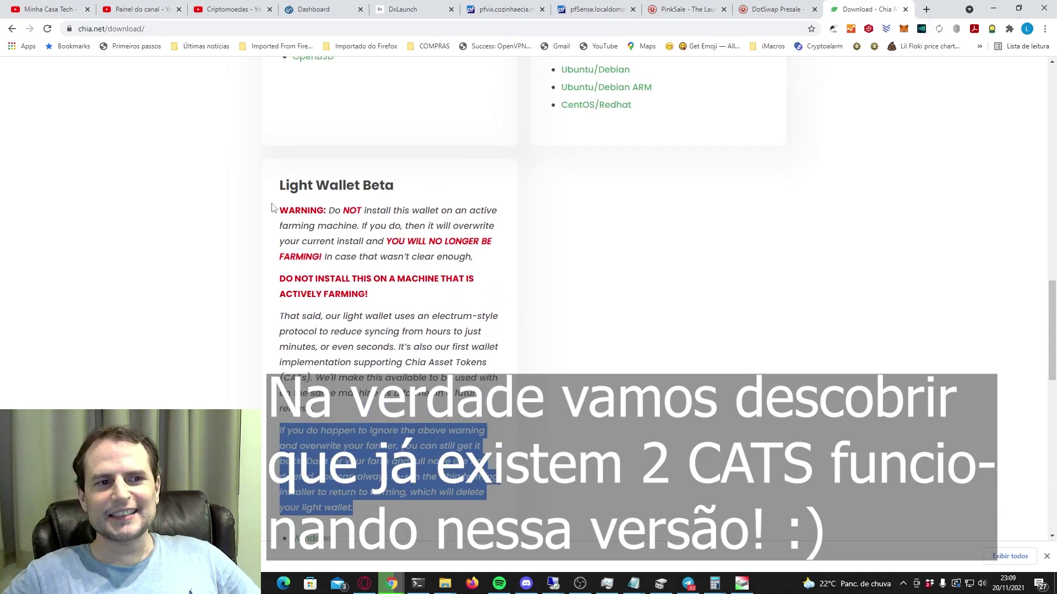
{"action": "scroll", "coordinate": [506, 319], "scroll_direction": "down", "scroll_amount": 3}
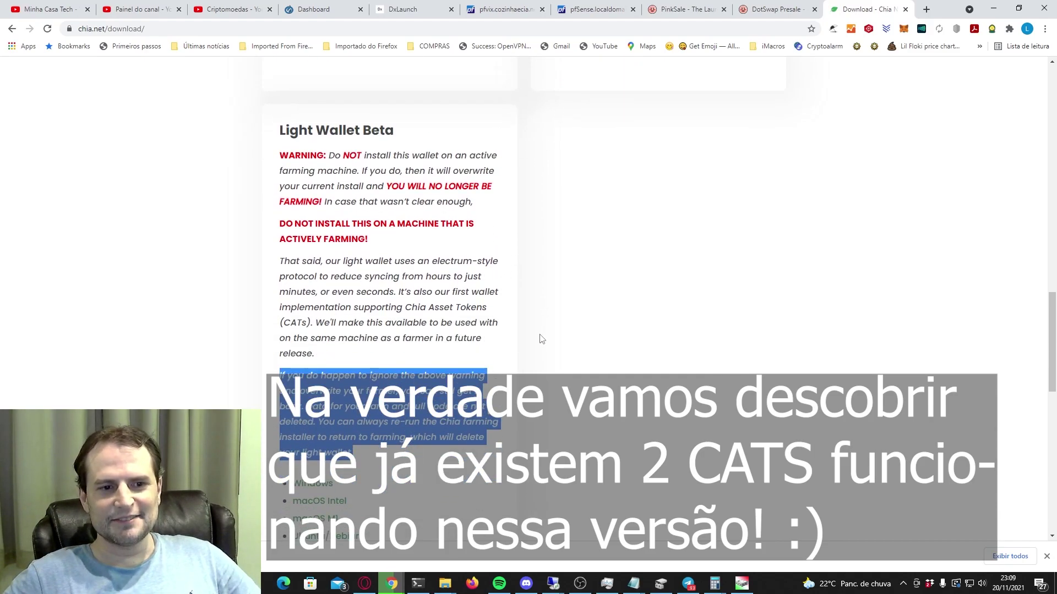
{"action": "scroll", "coordinate": [424, 255], "scroll_direction": "up", "scroll_amount": 3}
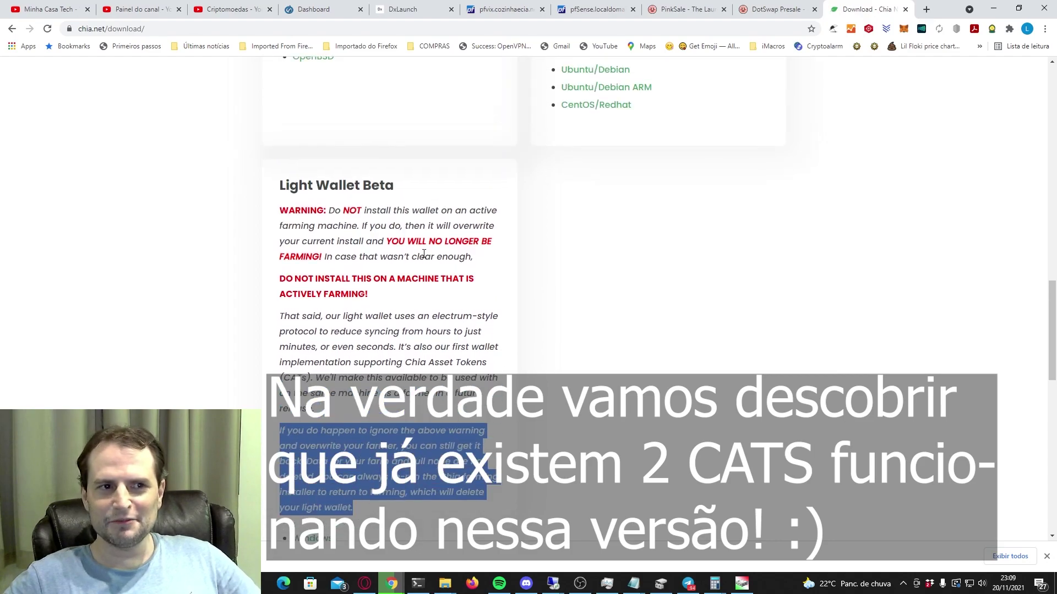
{"action": "left_click_drag", "start_coordinate": [280, 212], "coordinate": [473, 297]}
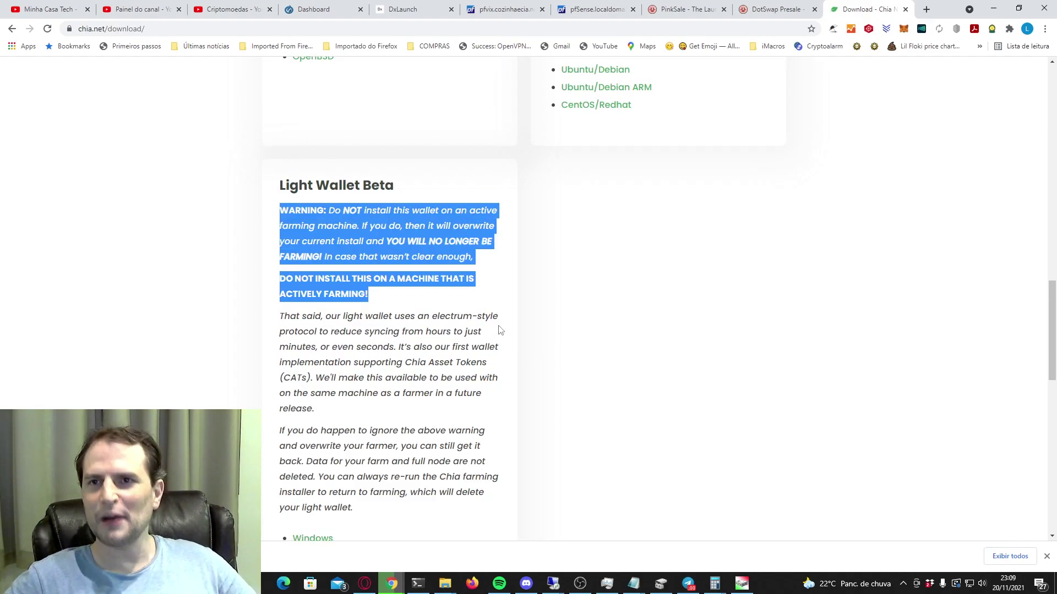
Scroll down to the download links, then switch over to the Chia Wallet window.
{"action": "scroll", "coordinate": [499, 330], "scroll_direction": "down", "scroll_amount": 3}
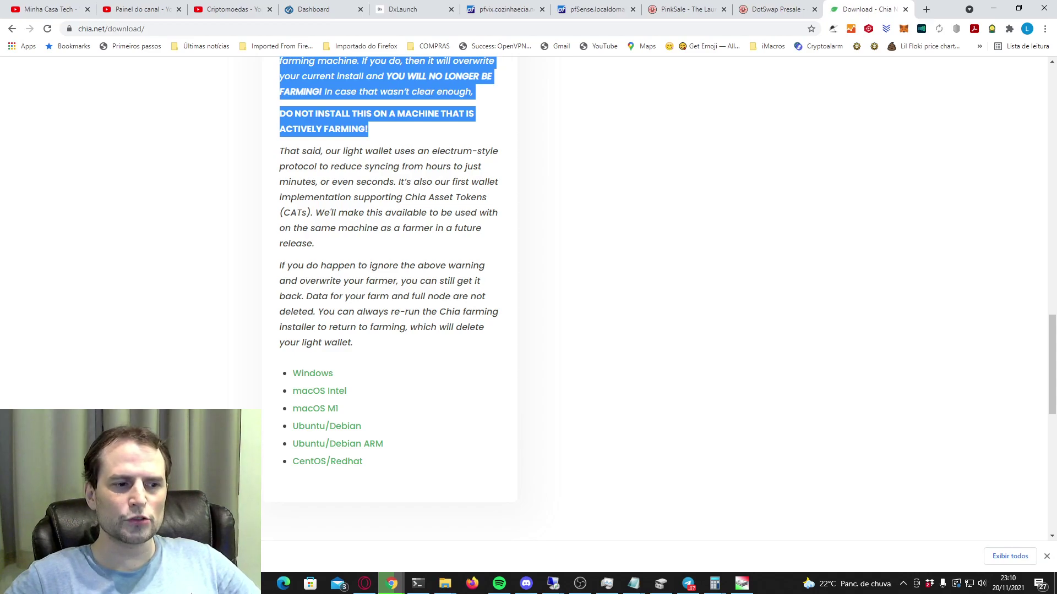
{"action": "key", "text": "alt+Tab"}
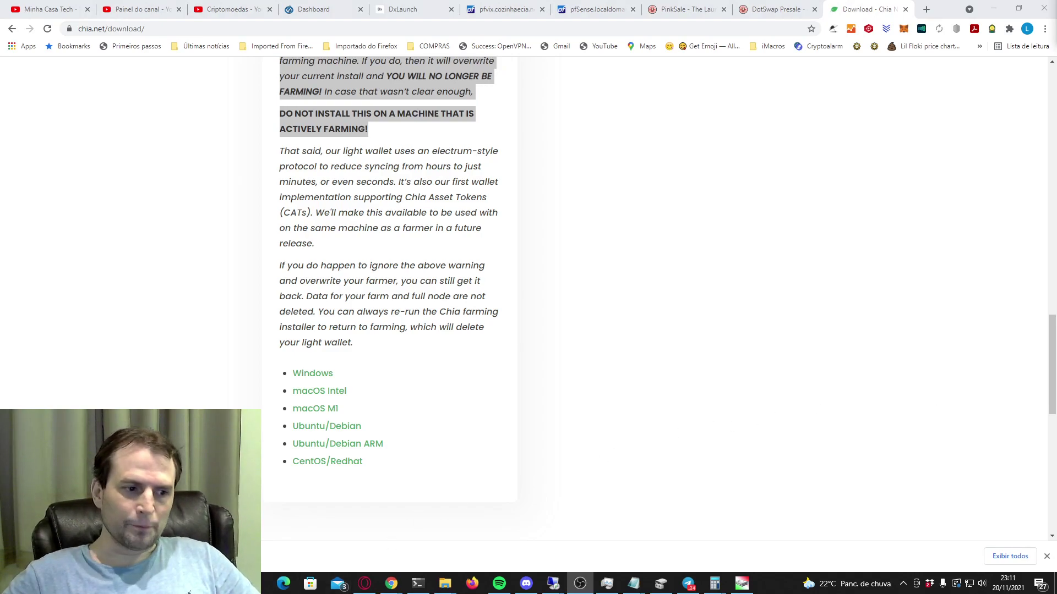
{"action": "key", "text": "alt+Tab"}
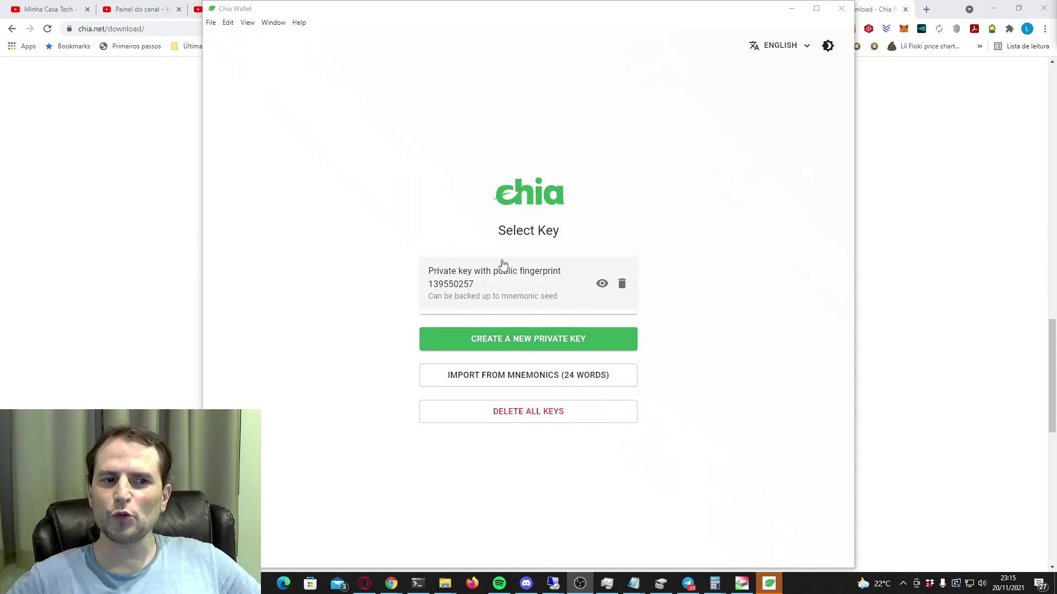
Log in with the saved private key to reach the synced dashboard at 0 XCH.
{"action": "left_click", "coordinate": [533, 296]}
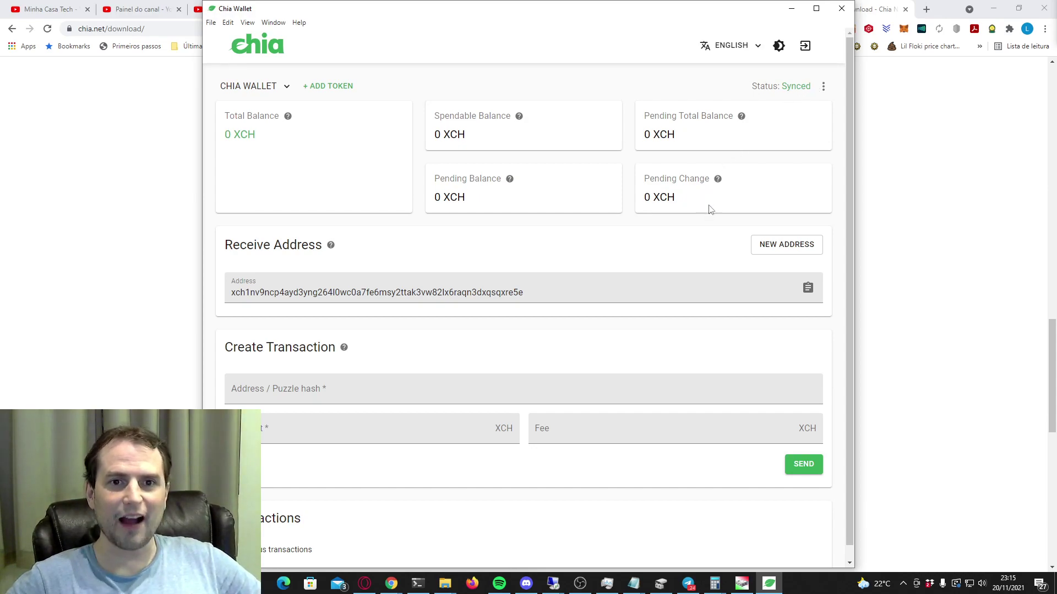
{"action": "left_click", "coordinate": [819, 240]}
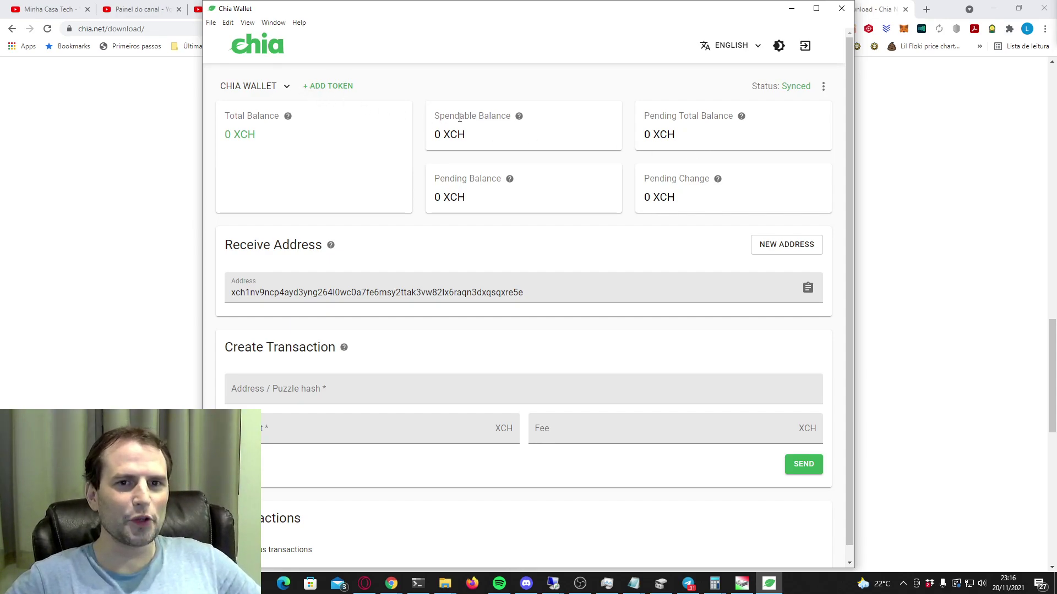
Change the wallet's interface language from English to Português.
{"action": "left_click", "coordinate": [742, 51]}
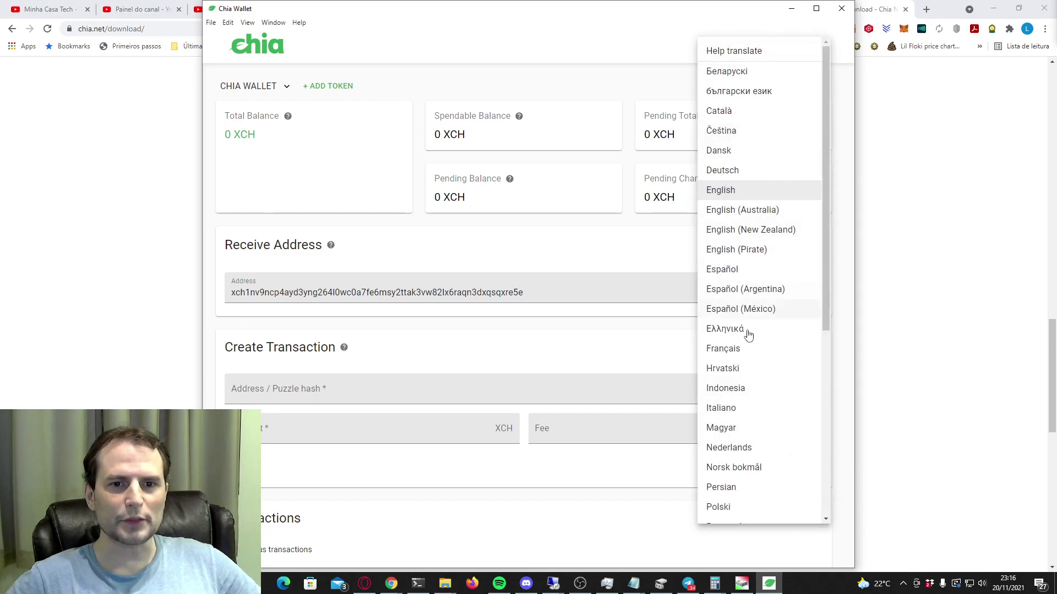
{"action": "scroll", "coordinate": [747, 336], "scroll_direction": "down", "scroll_amount": 5}
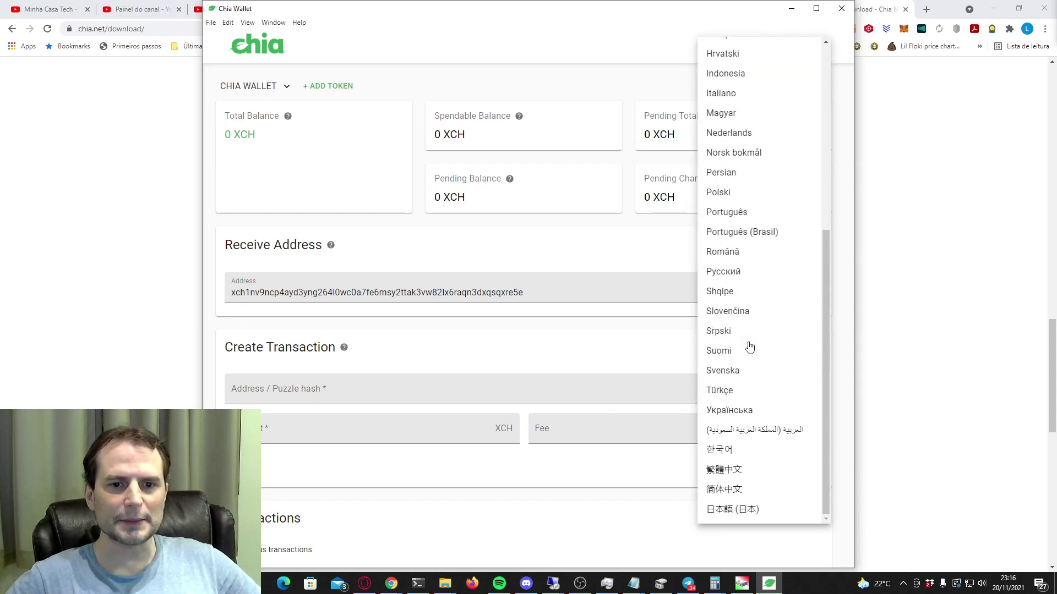
{"action": "left_click", "coordinate": [752, 212]}
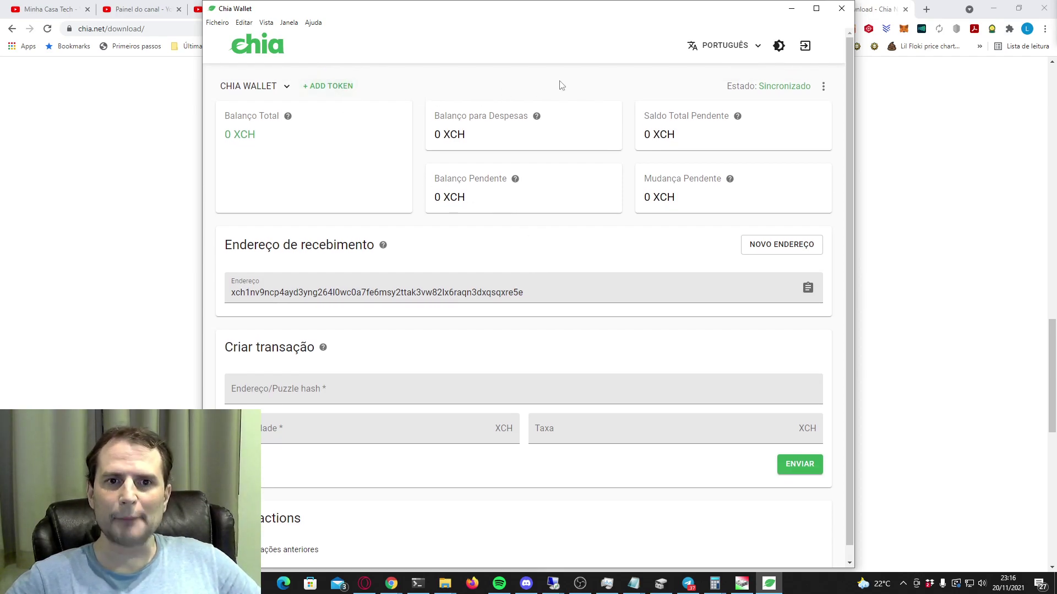
{"action": "left_click", "coordinate": [823, 86]}
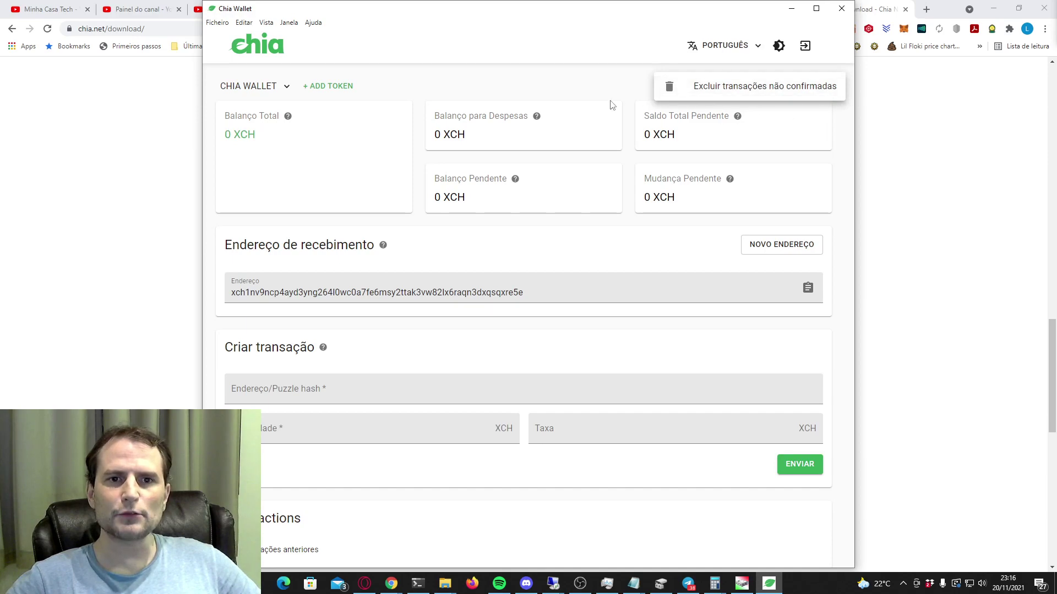
{"action": "left_click", "coordinate": [543, 87]}
{"action": "scroll", "coordinate": [609, 305], "scroll_direction": "down", "scroll_amount": 1}
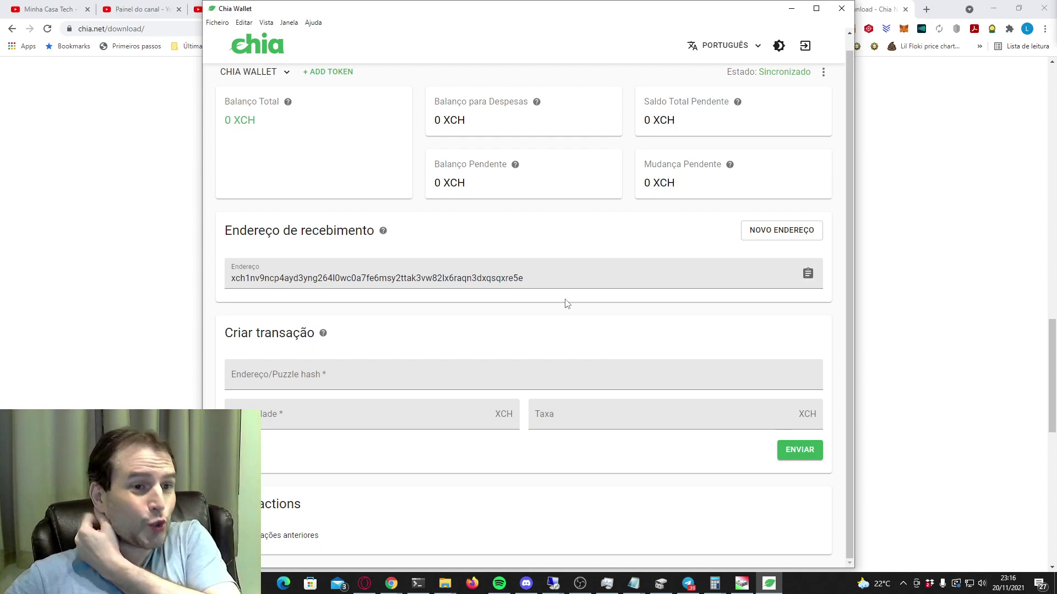
{"action": "scroll", "coordinate": [819, 204], "scroll_direction": "up", "scroll_amount": 1}
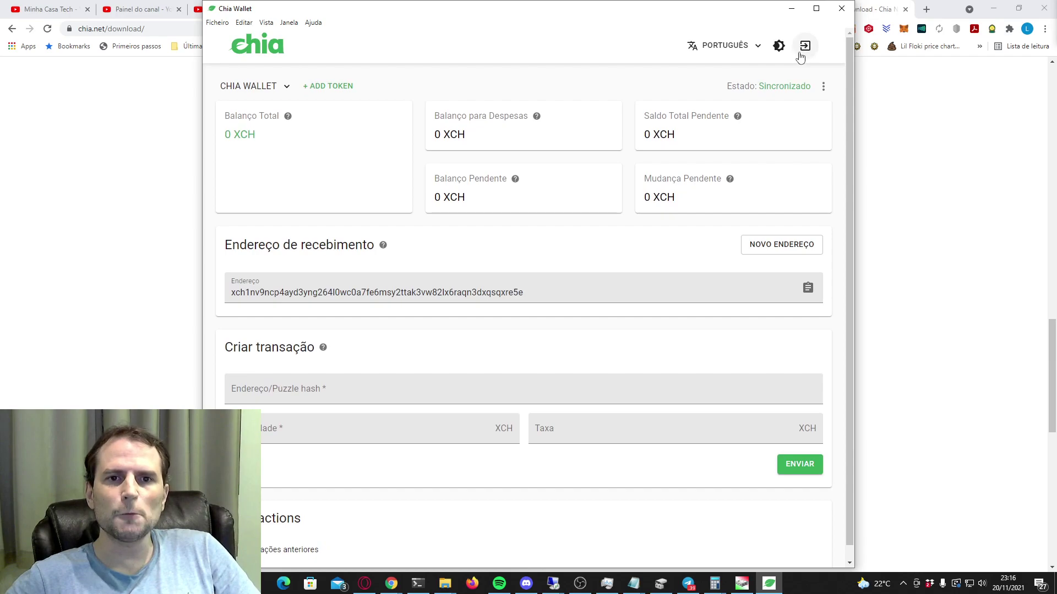
Switch the wallet to the dark theme using the brightness icon in the top bar.
{"action": "left_click", "coordinate": [779, 47]}
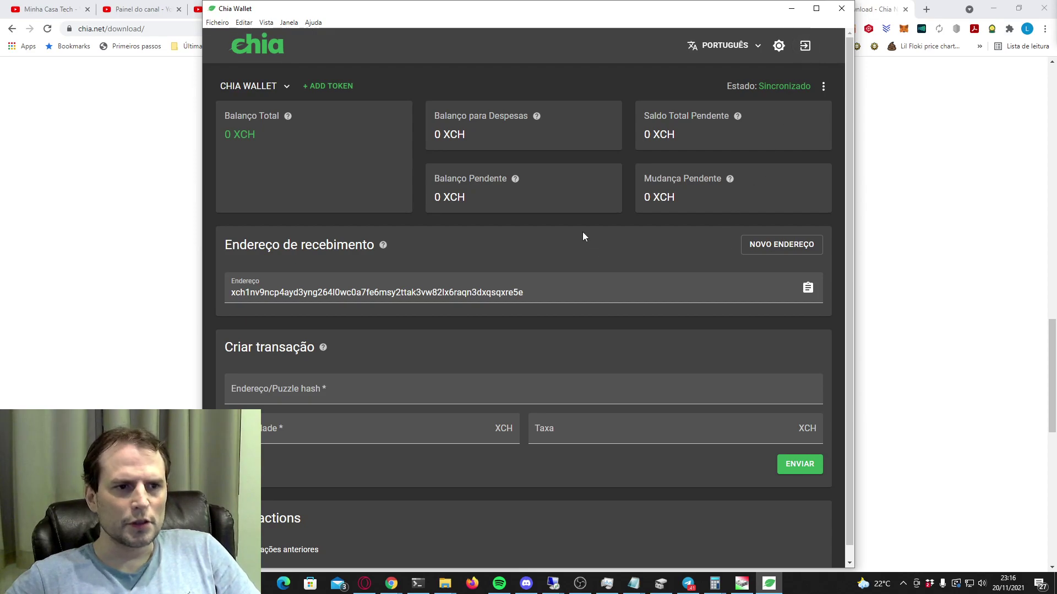
{"action": "scroll", "coordinate": [657, 329], "scroll_direction": "down", "scroll_amount": 1}
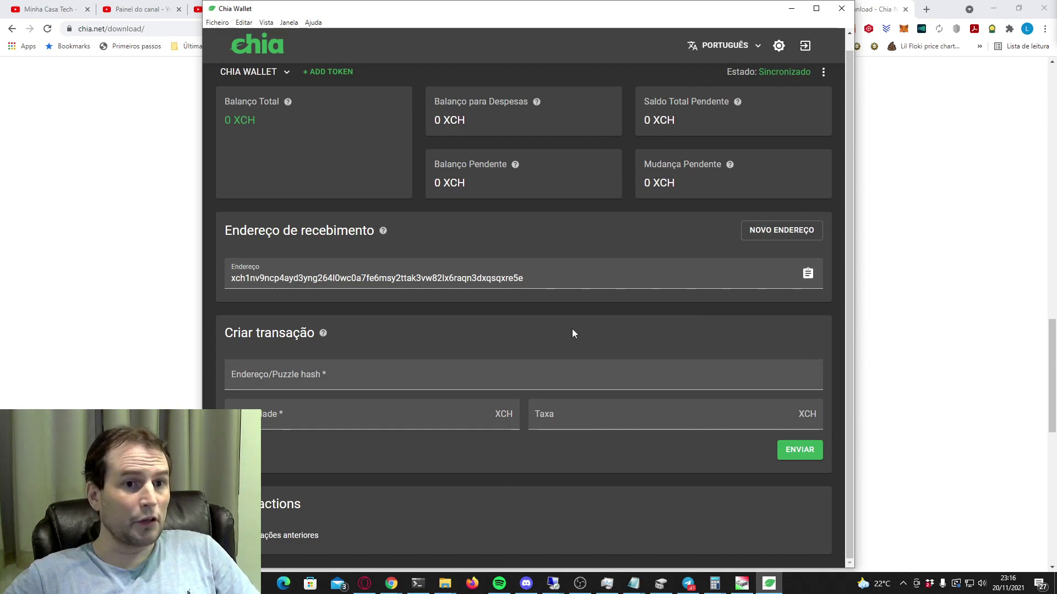
{"action": "scroll", "coordinate": [579, 319], "scroll_direction": "up", "scroll_amount": 1}
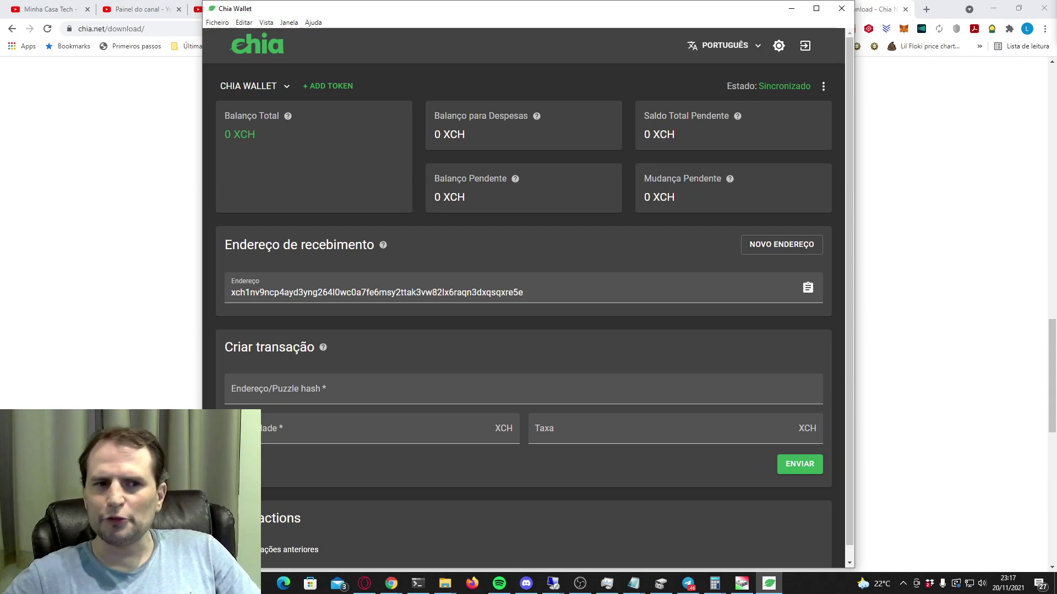
Copy the light wallet's receive address and go to the full node's wallets page.
{"action": "left_click", "coordinate": [817, 293]}
{"action": "left_click", "coordinate": [817, 293]}
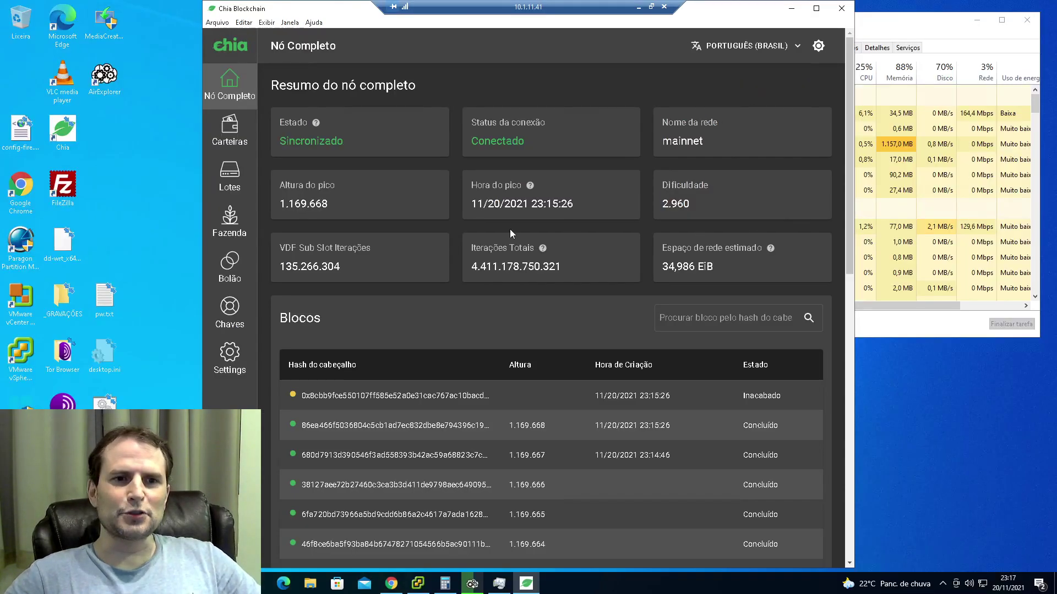
{"action": "left_click", "coordinate": [231, 130]}
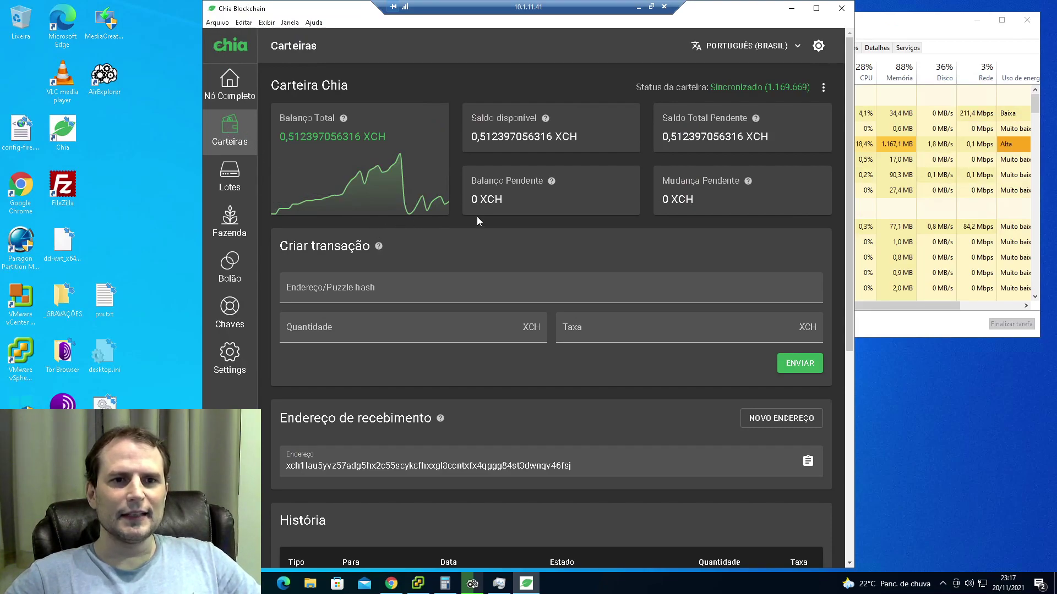
Send 0.0001 XCH with a 0 fee from the full node to the light wallet's address.
{"action": "left_click", "coordinate": [386, 289]}
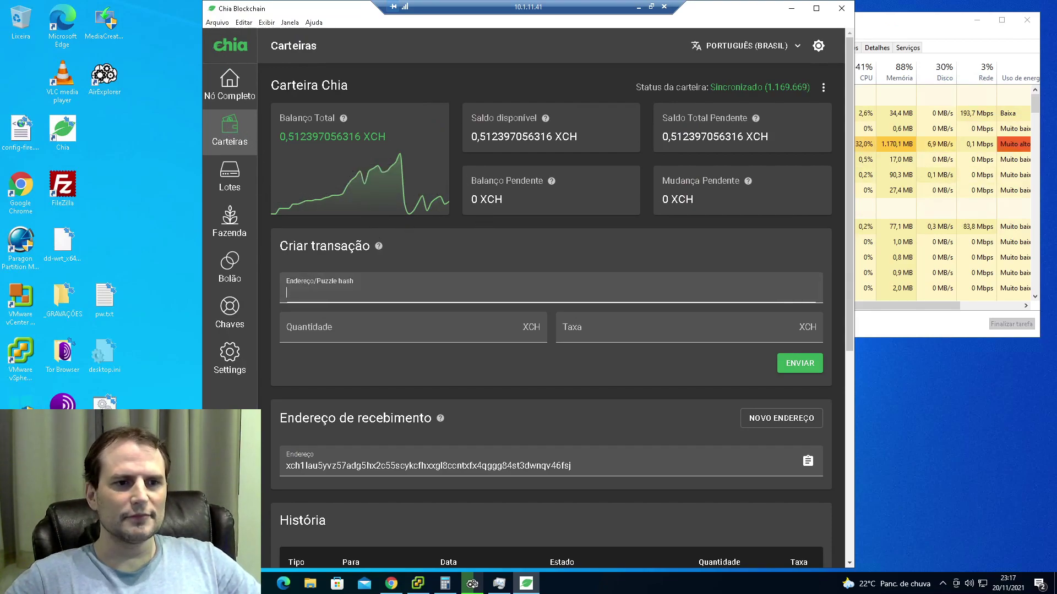
{"action": "key", "text": "ctrl+v"}
{"action": "key", "text": "Tab"}
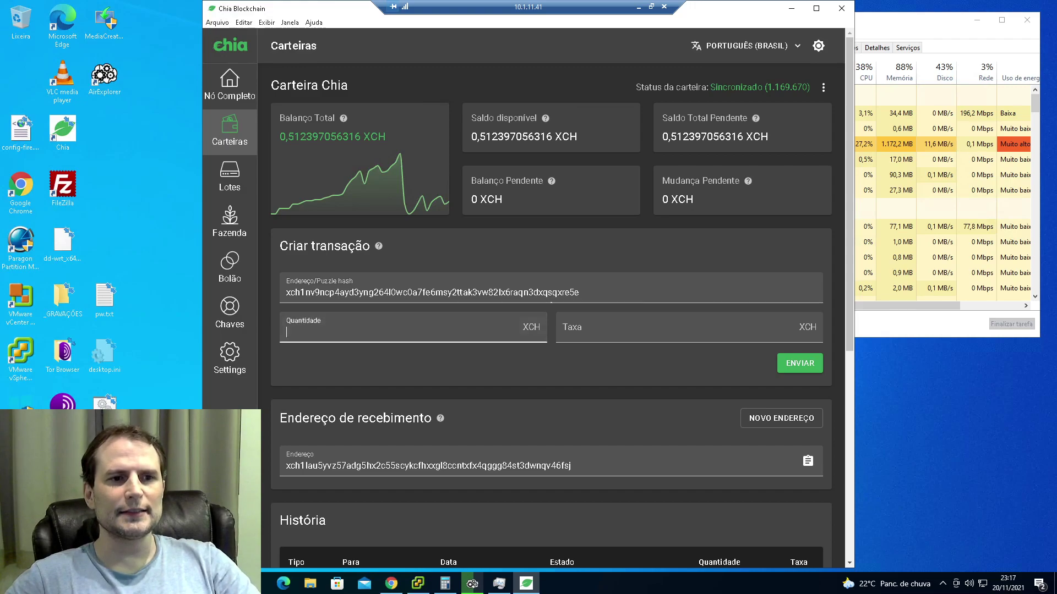
{"action": "type", "text": "0"}
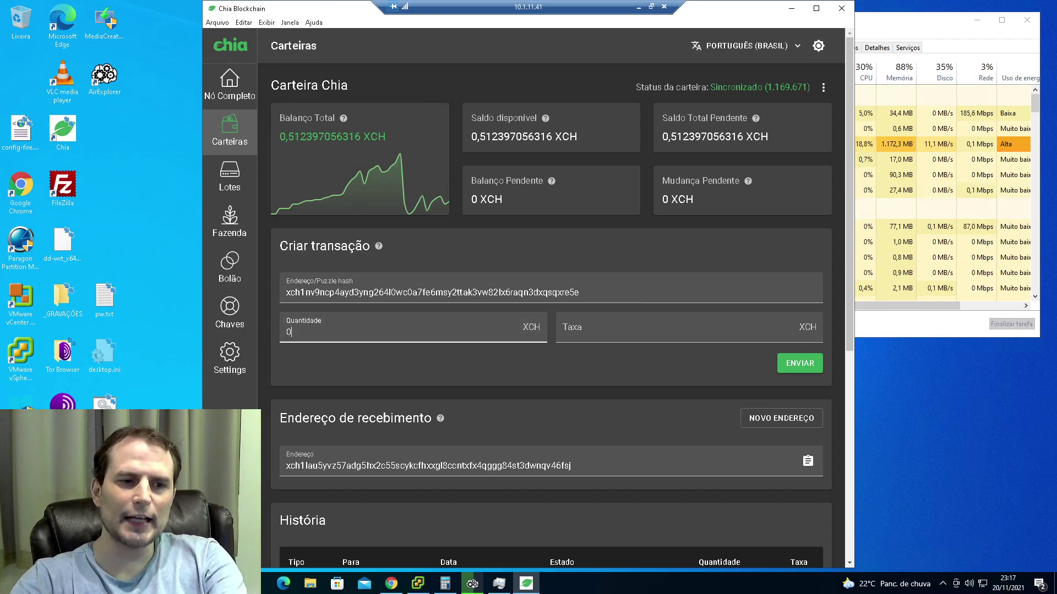
{"action": "type", "text": ".00"}
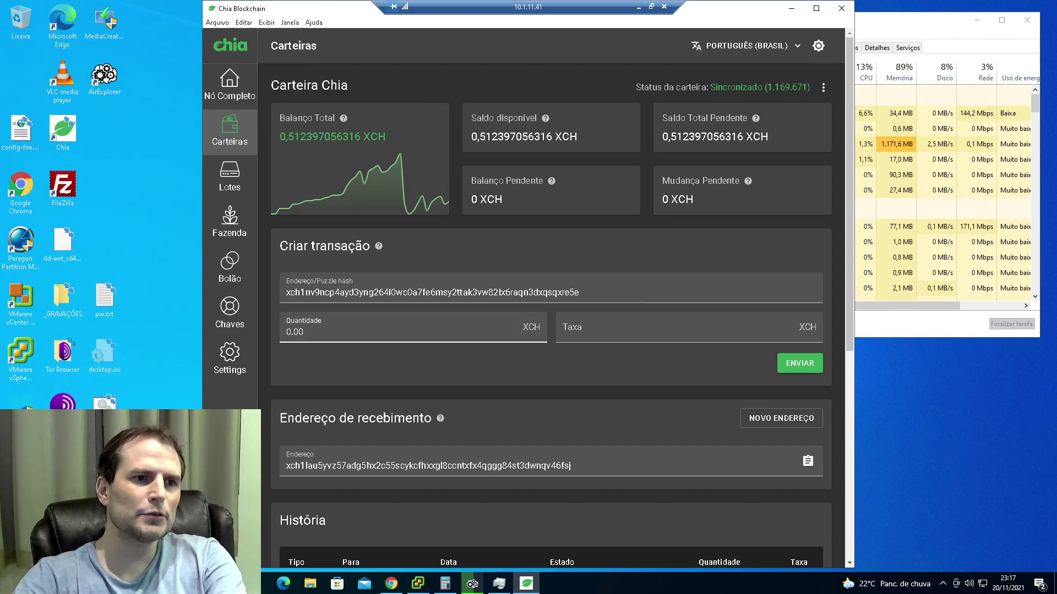
{"action": "type", "text": "01"}
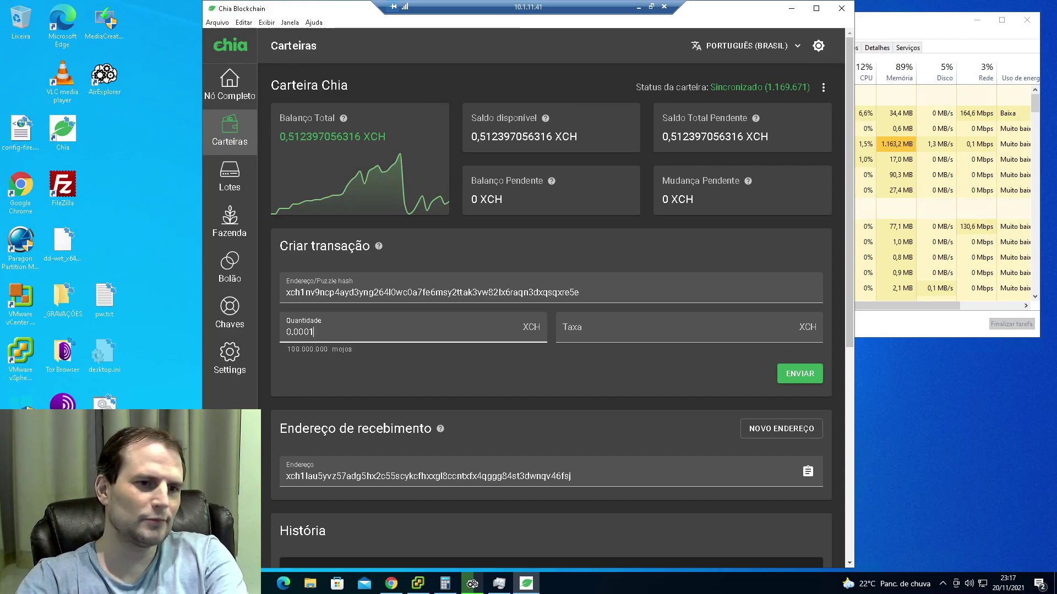
{"action": "key", "text": "Tab"}
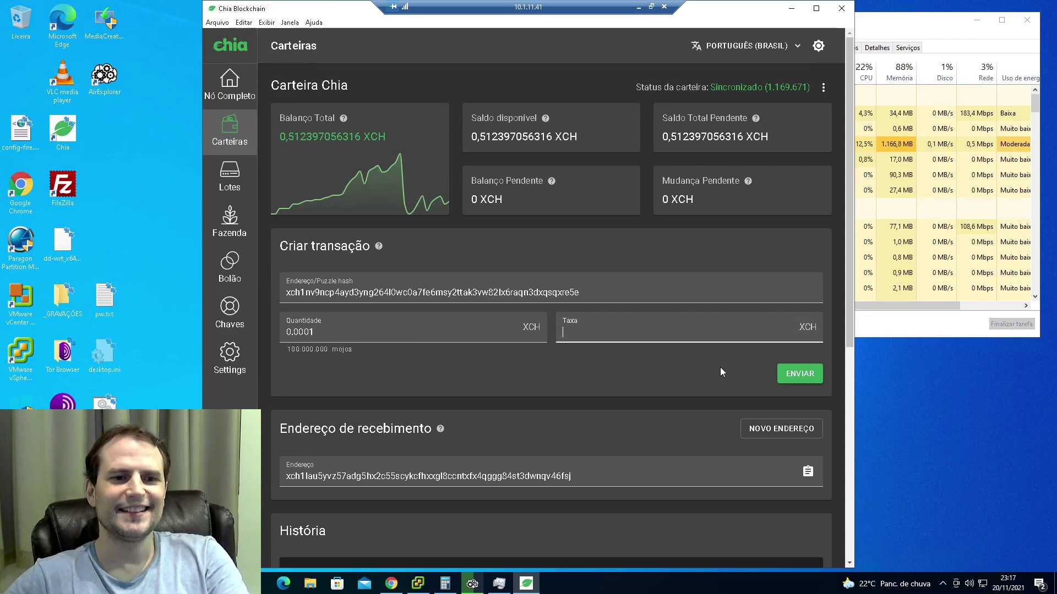
{"action": "type", "text": "0"}
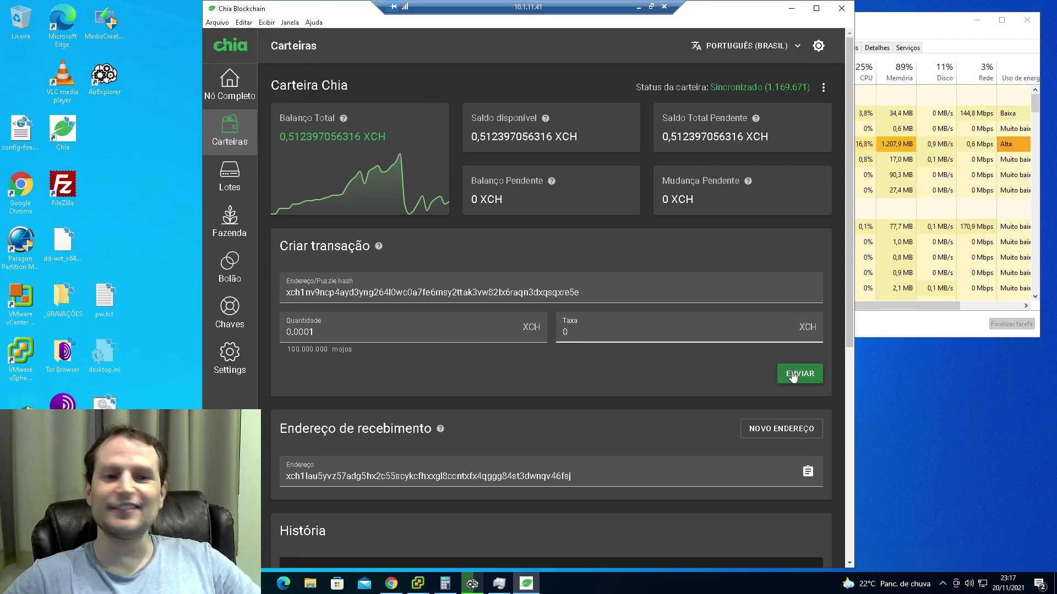
{"action": "left_click", "coordinate": [793, 375]}
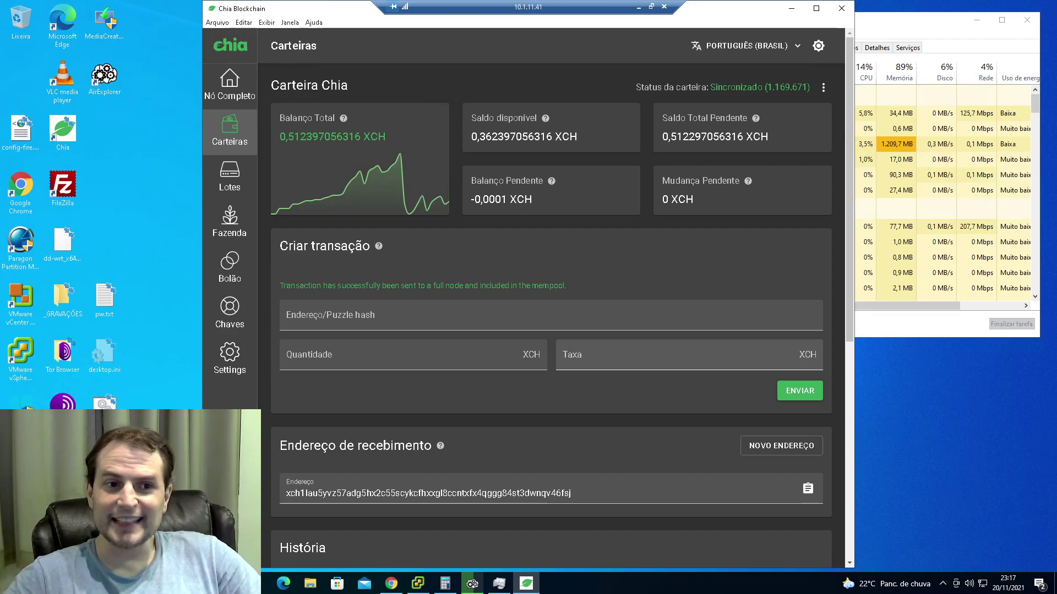
{"action": "left_click", "coordinate": [639, 7]}
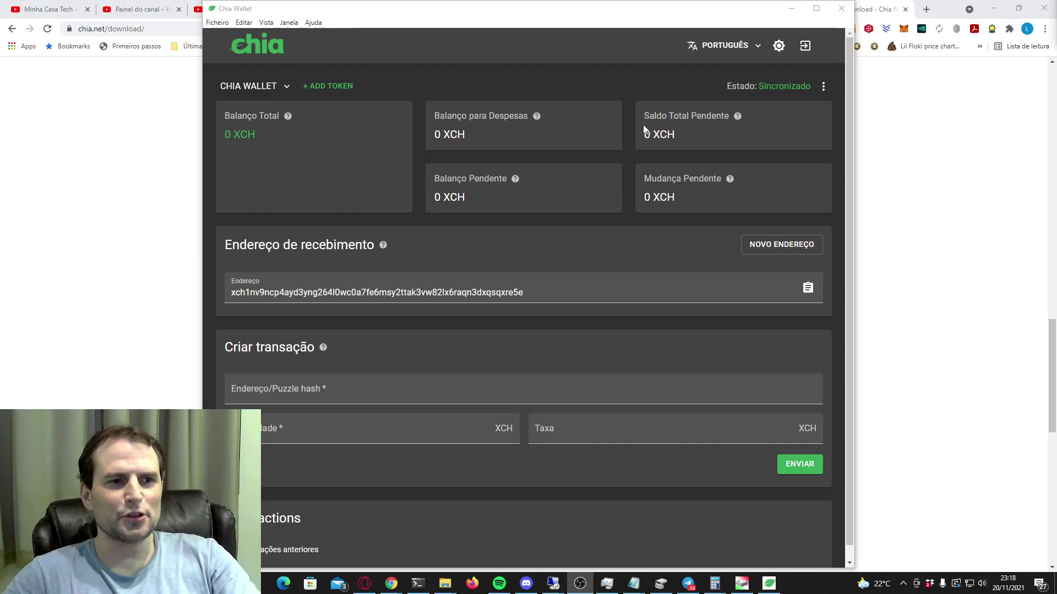
Watch the full node's História table until the 0,0001 XCH send confirms at height 1169676.
{"action": "key", "text": "alt+Tab"}
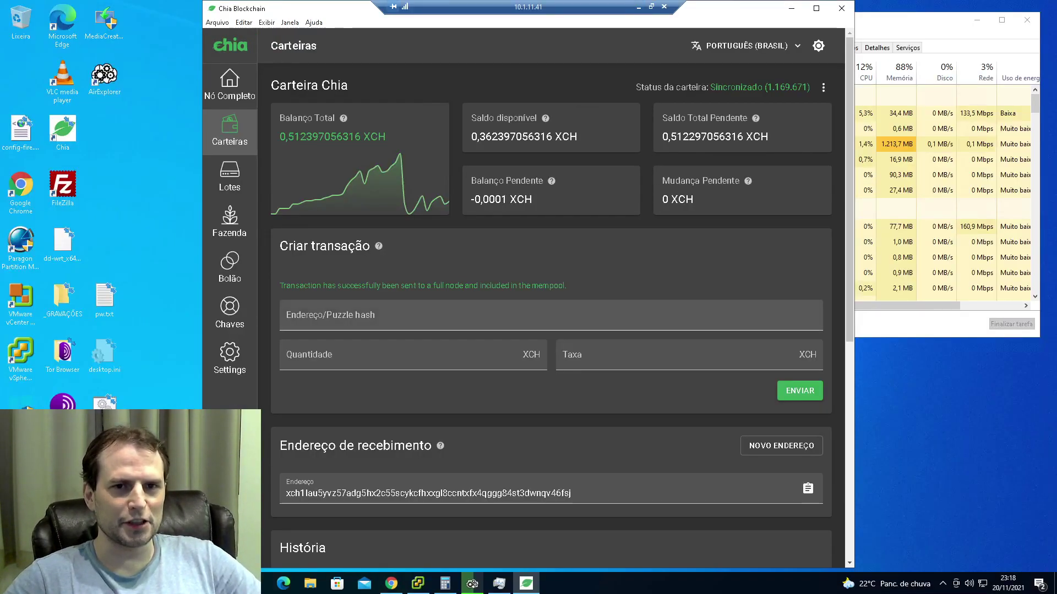
{"action": "scroll", "coordinate": [756, 263], "scroll_direction": "down", "scroll_amount": 1}
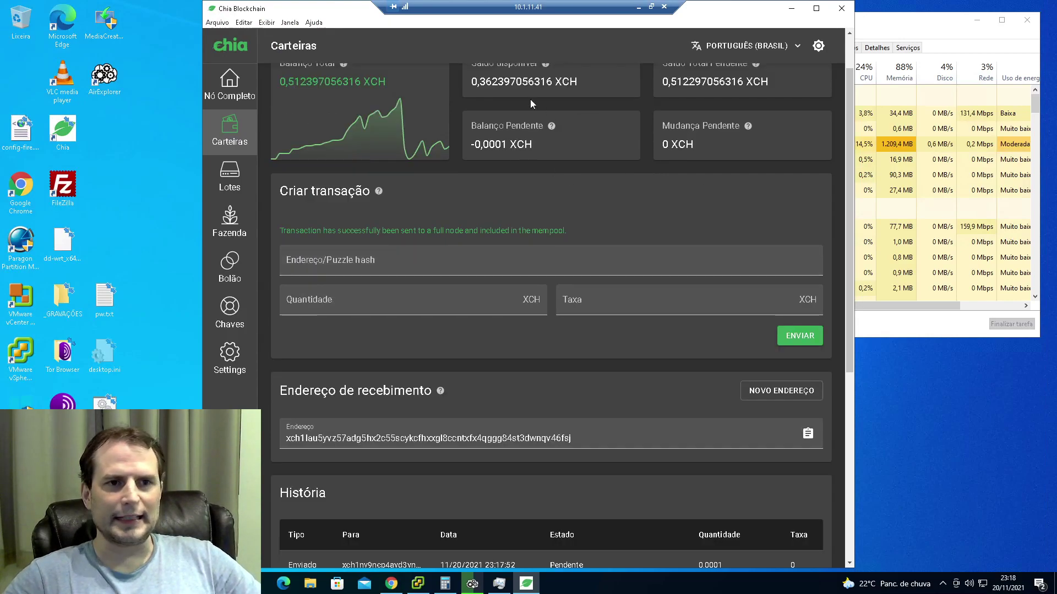
{"action": "scroll", "coordinate": [617, 220], "scroll_direction": "down", "scroll_amount": 2}
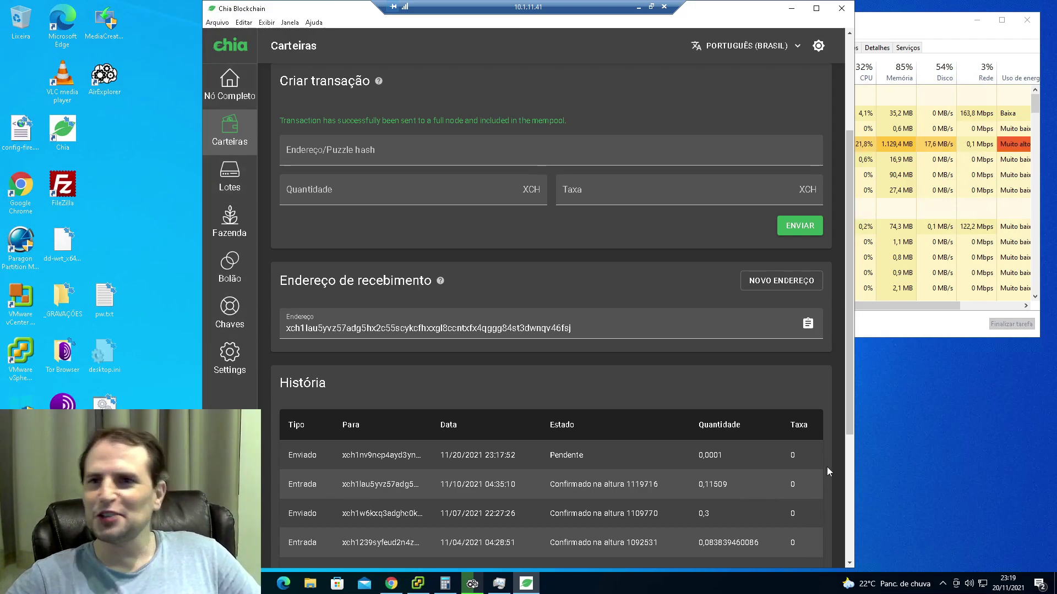
{"action": "left_click", "coordinate": [639, 8]}
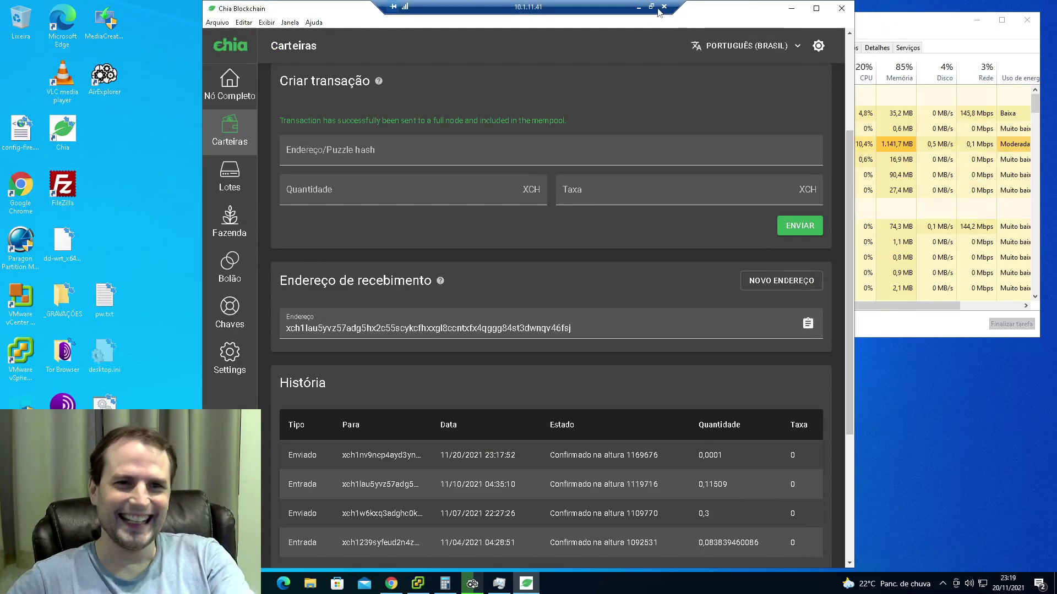
Send 0.0001 XCH with a 0 fee from the light wallet back to the full-node address.
{"action": "left_click", "coordinate": [639, 8]}
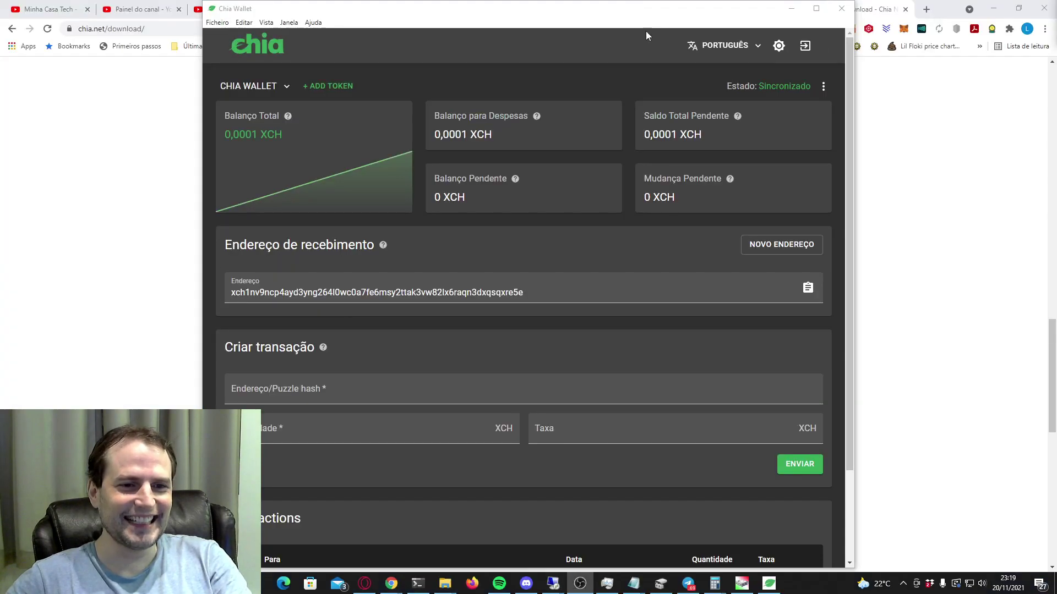
{"action": "left_click", "coordinate": [538, 379]}
{"action": "type", "text": "xch1lau5yvz57adg5hx2c55scykcfhxxgl8ccntxfx4qggg84st3dwnqv46fsj"}
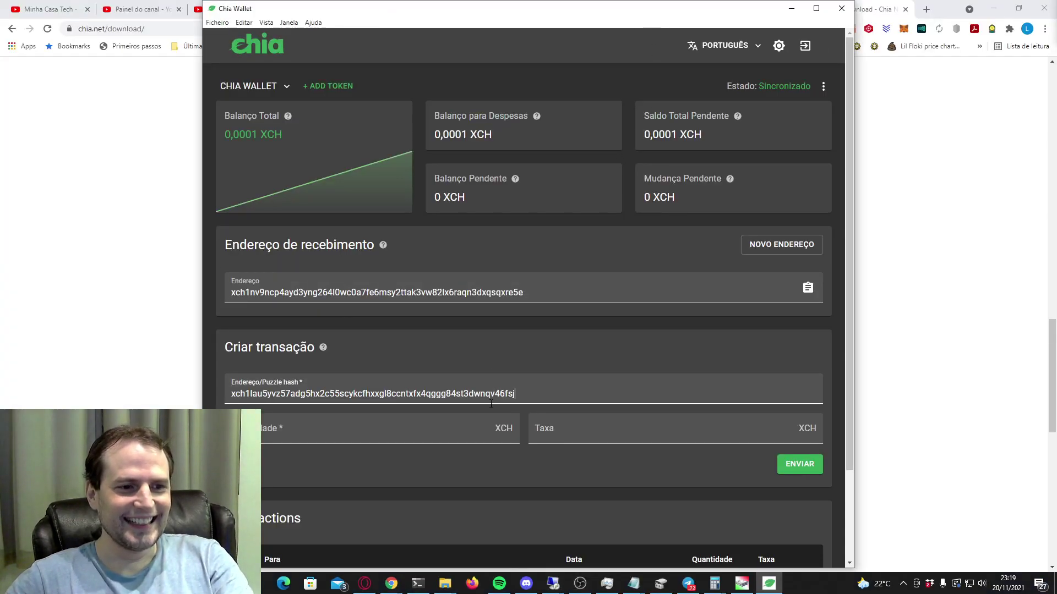
{"action": "left_click", "coordinate": [450, 431]}
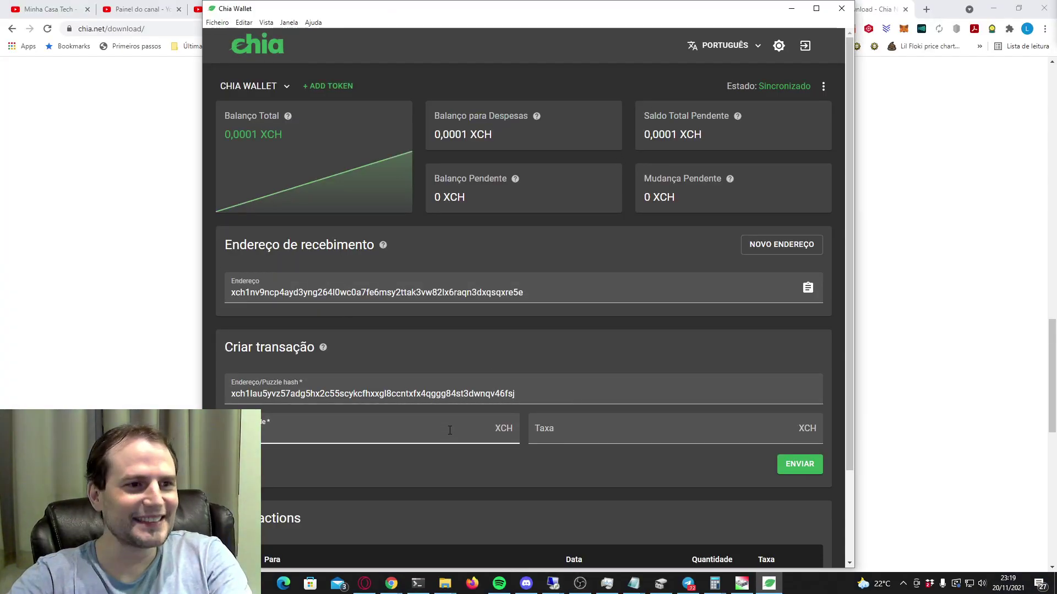
{"action": "type", "text": "0.0001"}
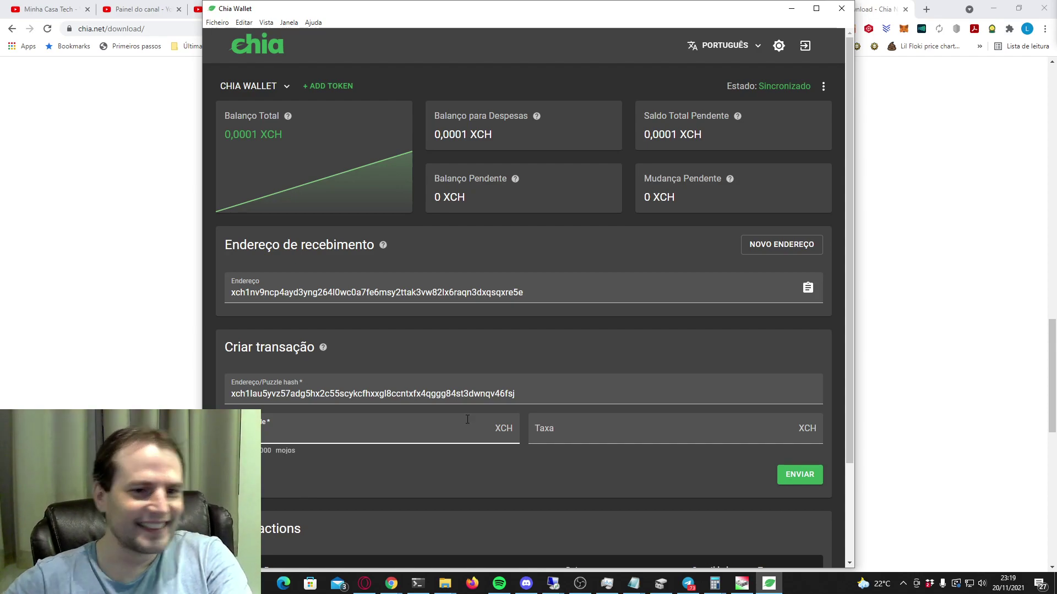
{"action": "left_click", "coordinate": [646, 427]}
{"action": "type", "text": "0"}
{"action": "left_click", "coordinate": [794, 477]}
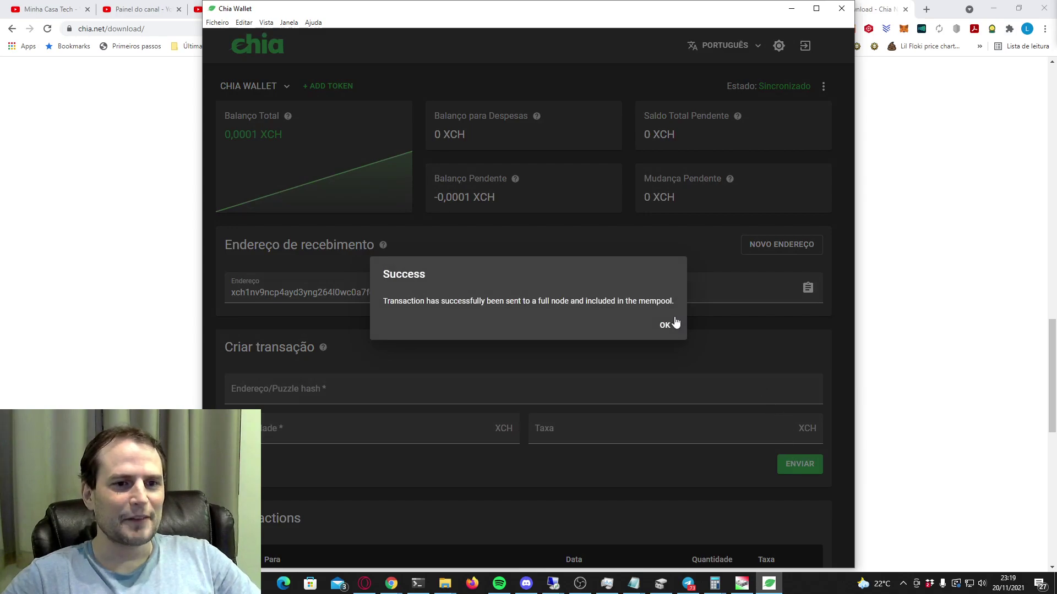
{"action": "left_click", "coordinate": [664, 326]}
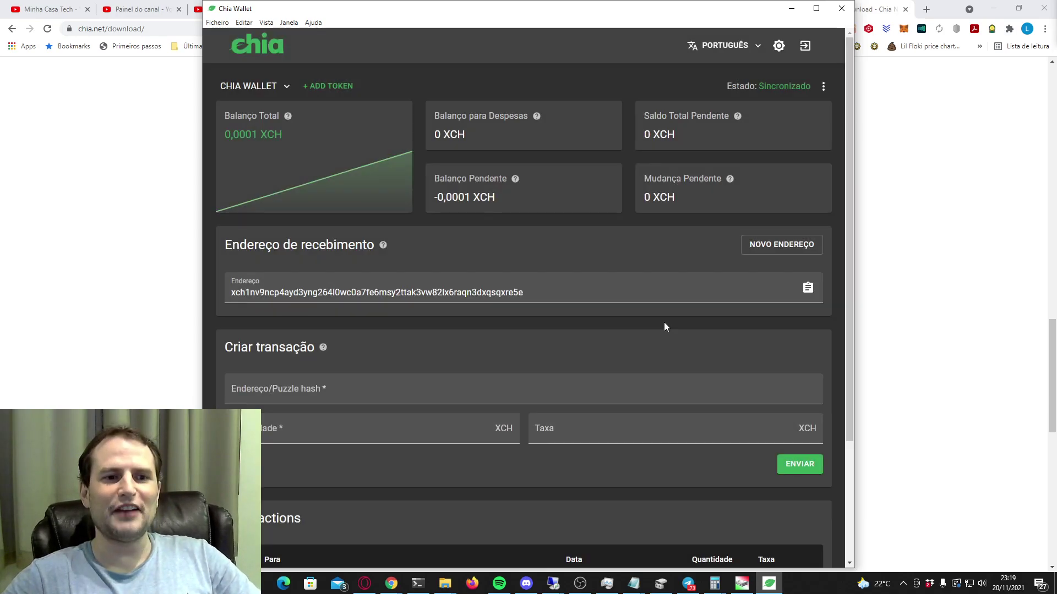
Wait for the return transfer to confirm, then switch back to the remote Chia Blockchain session.
{"action": "scroll", "coordinate": [605, 360], "scroll_direction": "down", "scroll_amount": 2}
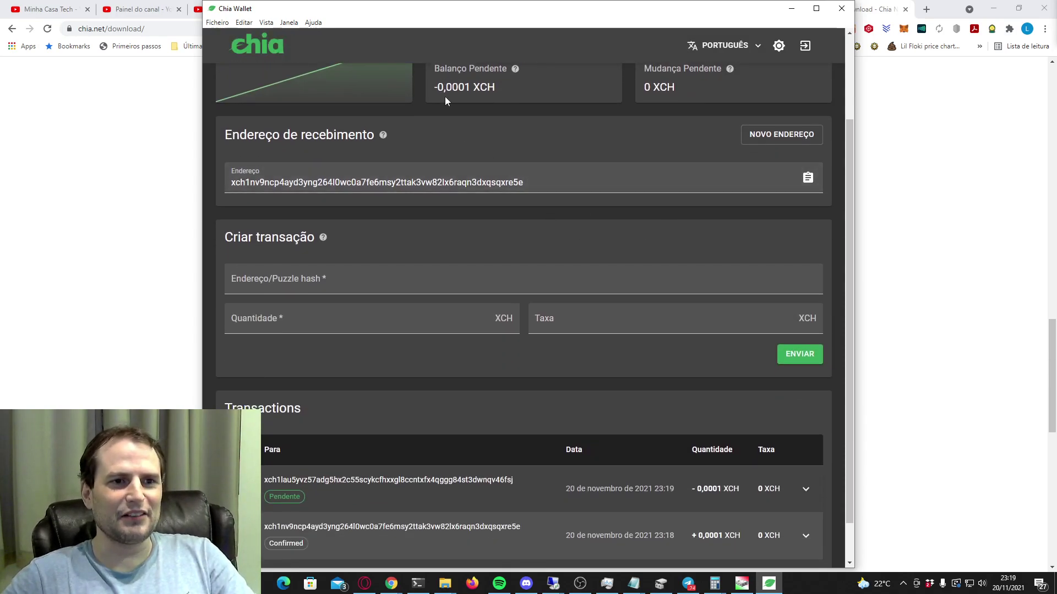
{"action": "scroll", "coordinate": [652, 417], "scroll_direction": "down", "scroll_amount": 1}
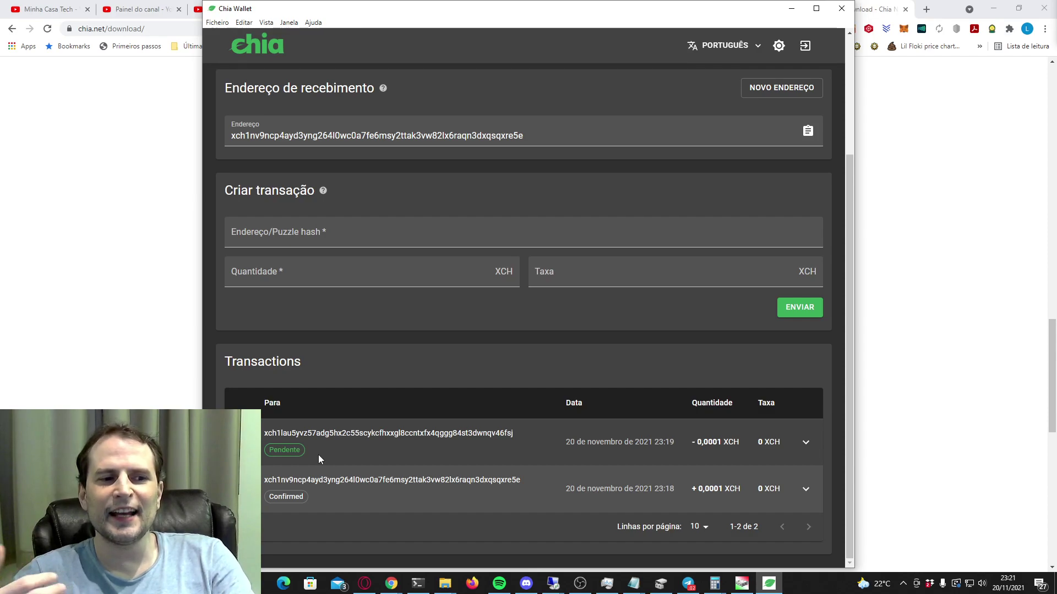
{"action": "key", "text": "alt+Tab"}
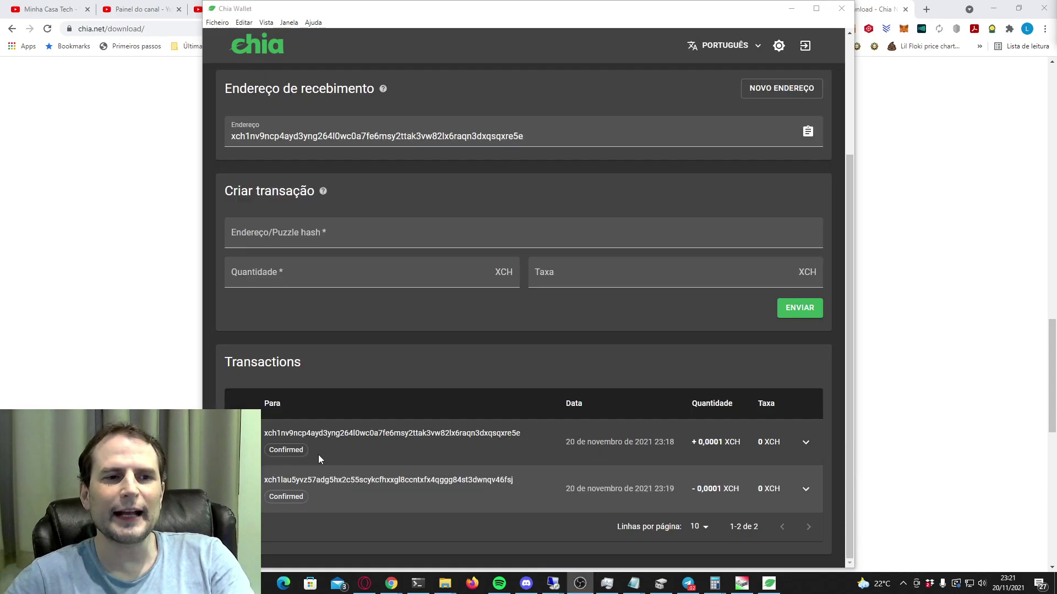
{"action": "key", "text": "alt+Tab"}
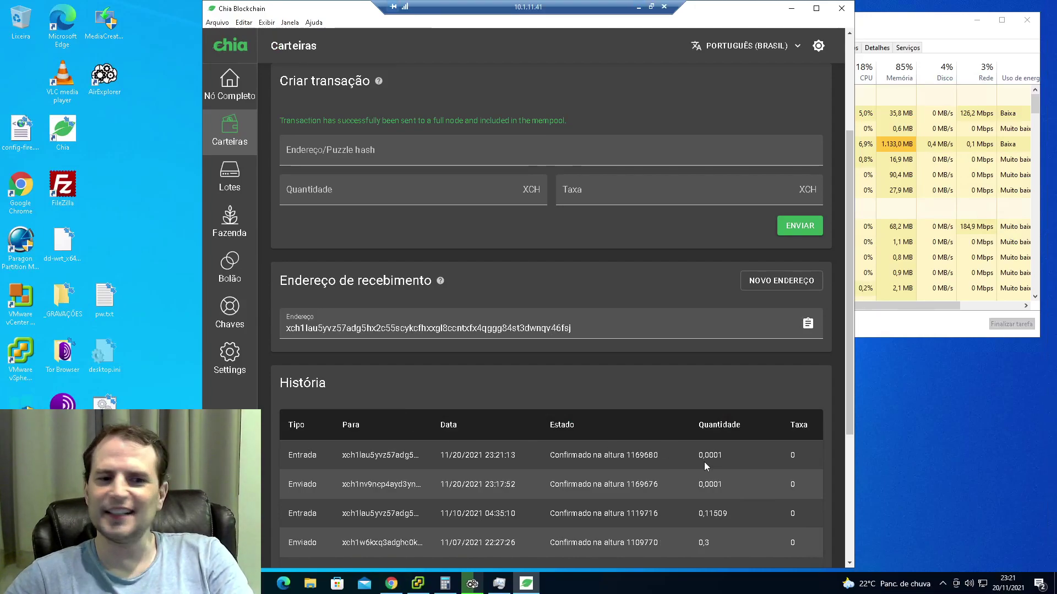
{"action": "scroll", "coordinate": [696, 470], "scroll_direction": "up", "scroll_amount": 3}
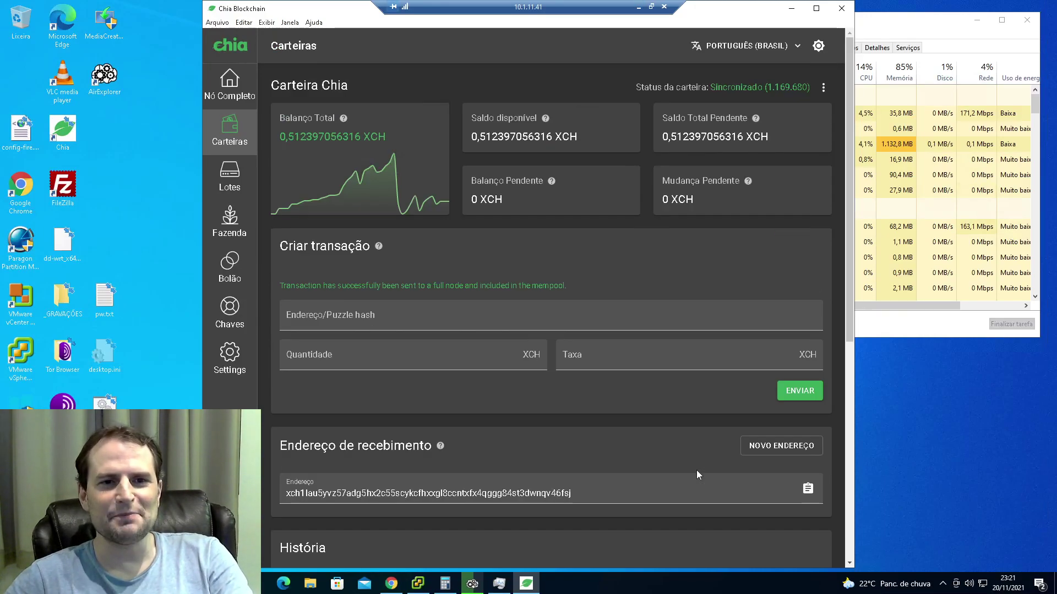
{"action": "scroll", "coordinate": [695, 470], "scroll_direction": "down", "scroll_amount": 5}
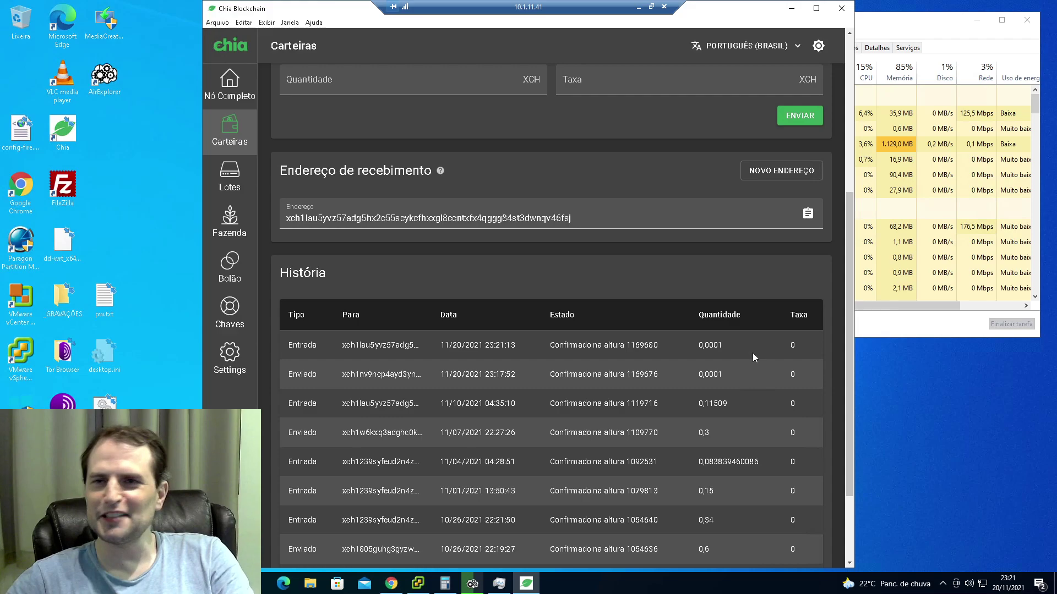
Bring the local light wallet into view and scroll through its dashboard.
{"action": "left_click", "coordinate": [639, 8]}
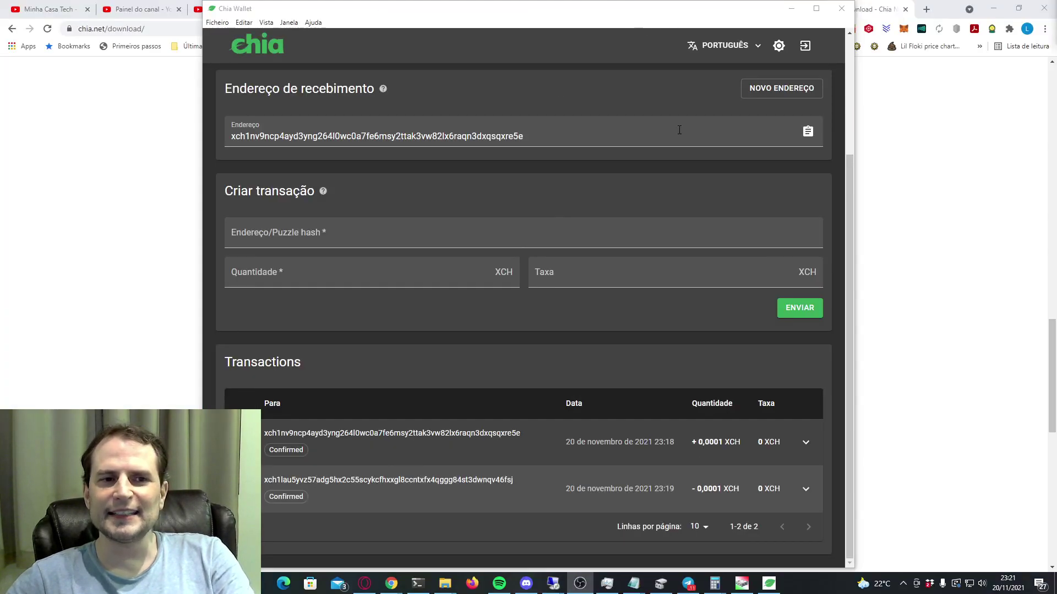
{"action": "scroll", "coordinate": [710, 292], "scroll_direction": "up", "scroll_amount": 3}
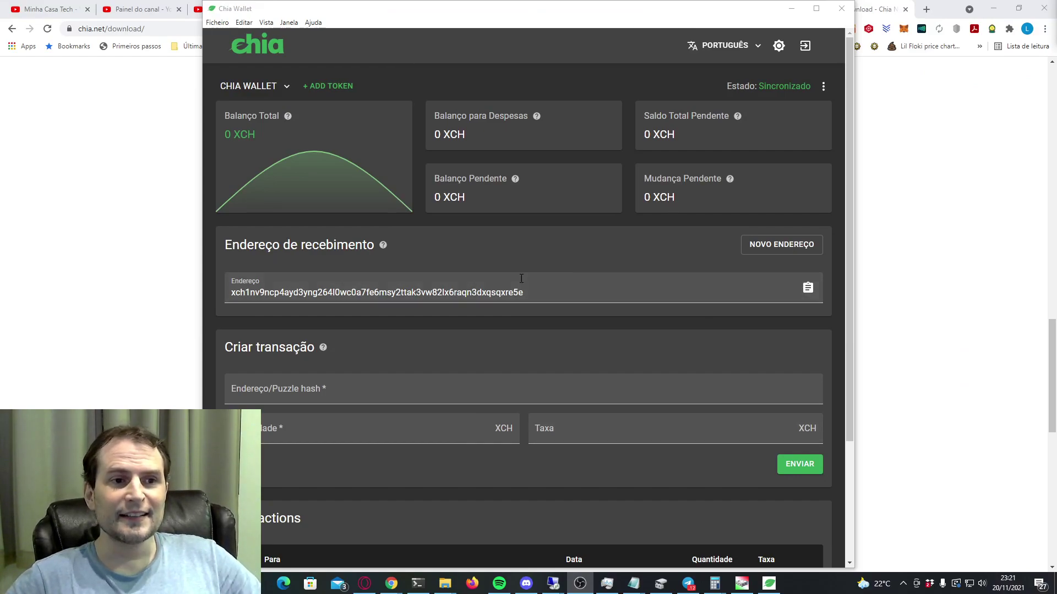
{"action": "scroll", "coordinate": [598, 366], "scroll_direction": "down", "scroll_amount": 1}
{"action": "scroll", "coordinate": [598, 367], "scroll_direction": "down", "scroll_amount": 1}
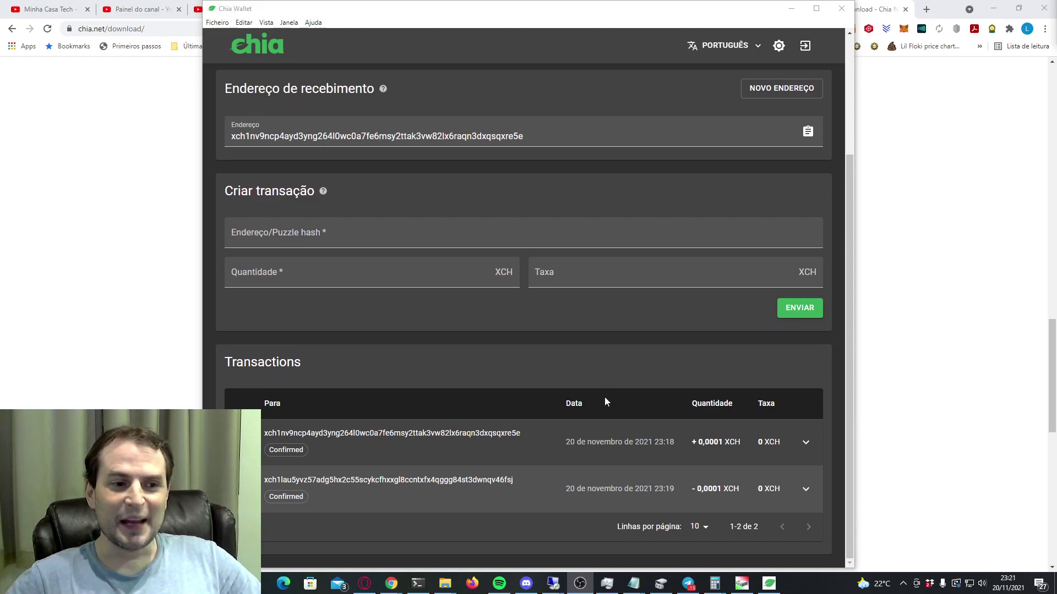
{"action": "scroll", "coordinate": [605, 402], "scroll_direction": "up", "scroll_amount": 2}
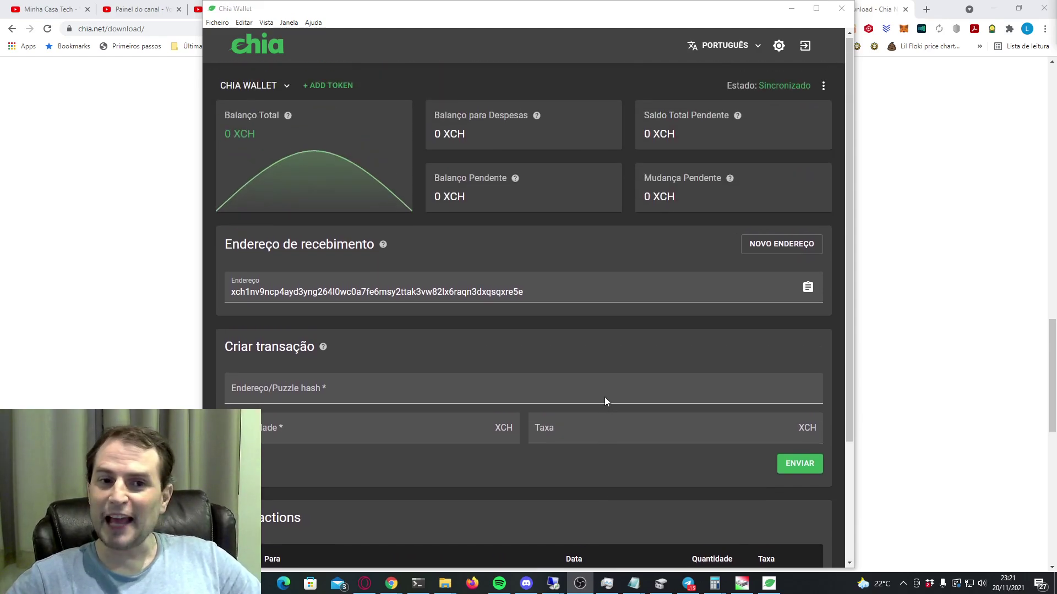
Quit Chia Wallet, confirming with Sim, and relaunch it from the Start menu.
{"action": "left_click", "coordinate": [840, 9]}
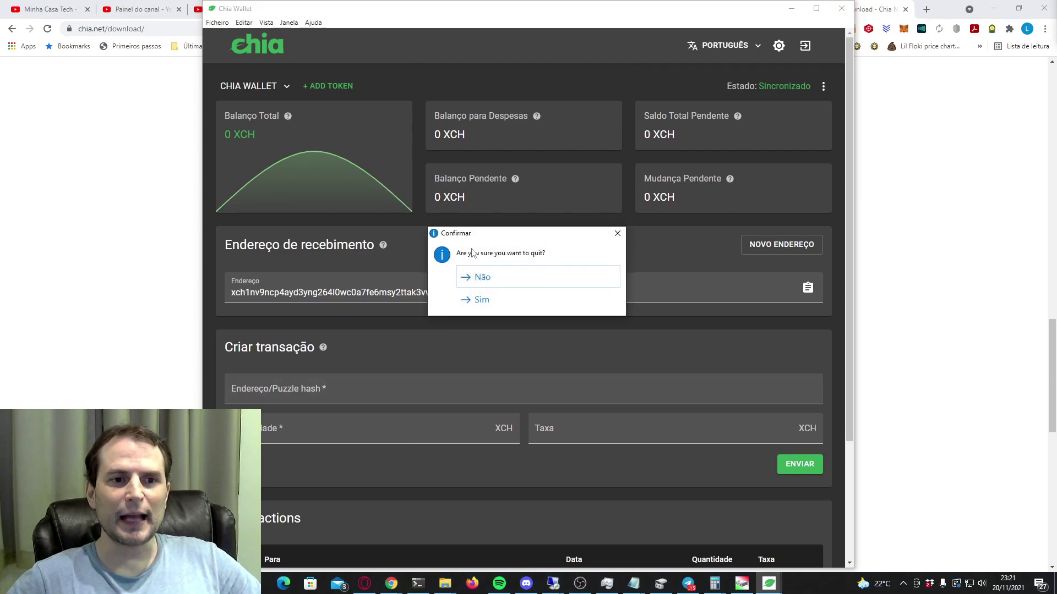
{"action": "left_click", "coordinate": [476, 300]}
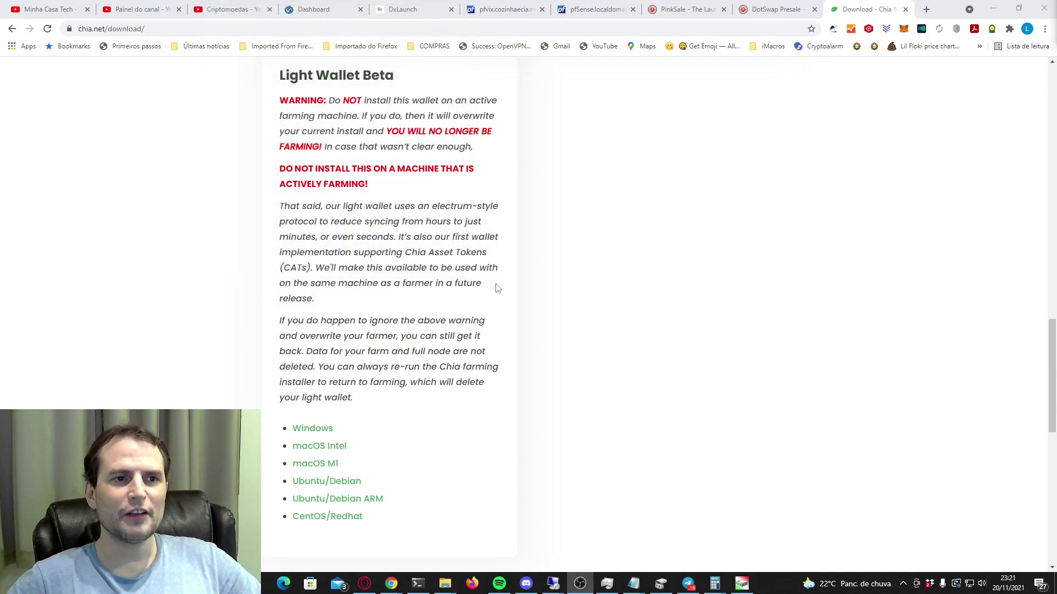
{"action": "left_click", "coordinate": [14, 584]}
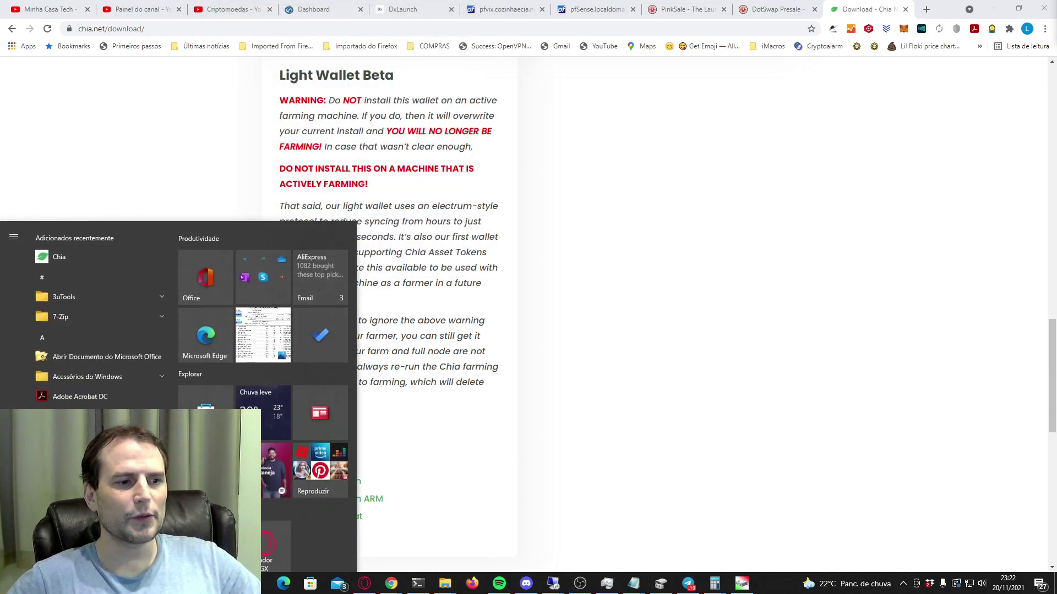
{"action": "left_click", "coordinate": [66, 254]}
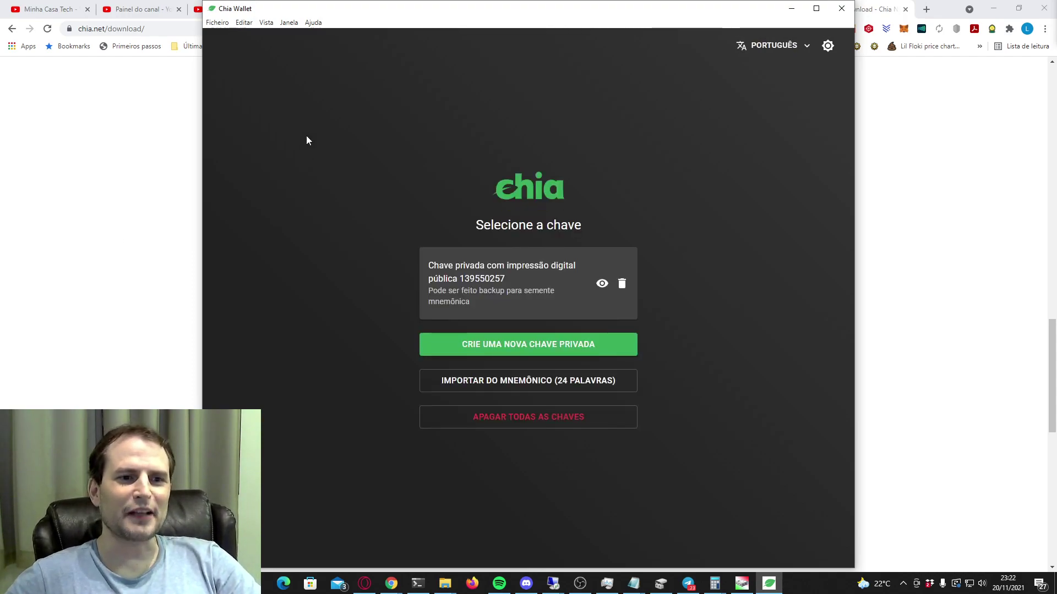
Log back into the wallet with the saved private key.
{"action": "left_click", "coordinate": [474, 264]}
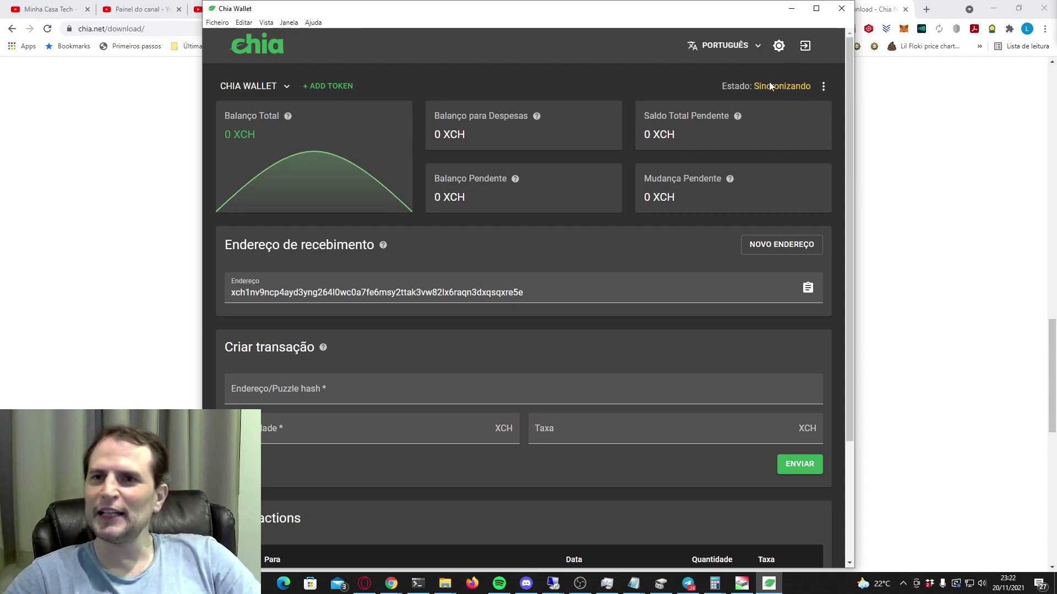
{"action": "scroll", "coordinate": [815, 242], "scroll_direction": "down", "scroll_amount": 3}
{"action": "scroll", "coordinate": [817, 269], "scroll_direction": "up", "scroll_amount": 3}
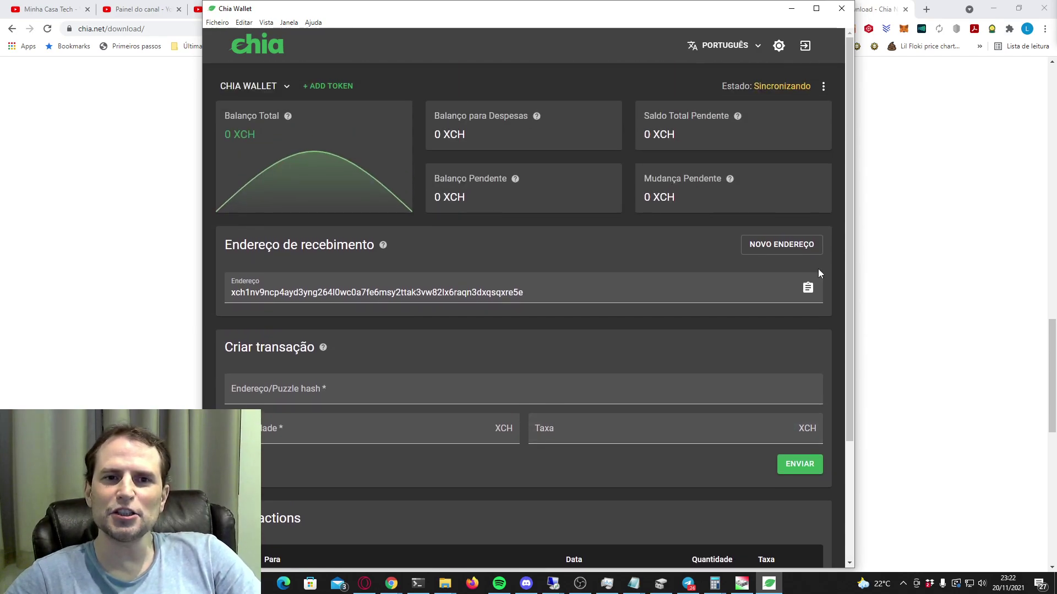
Browse the menu bar from Janela across to Ajuda, leaving the help menu open.
{"action": "left_click", "coordinate": [289, 23]}
{"action": "mouse_move", "coordinate": [312, 25]}
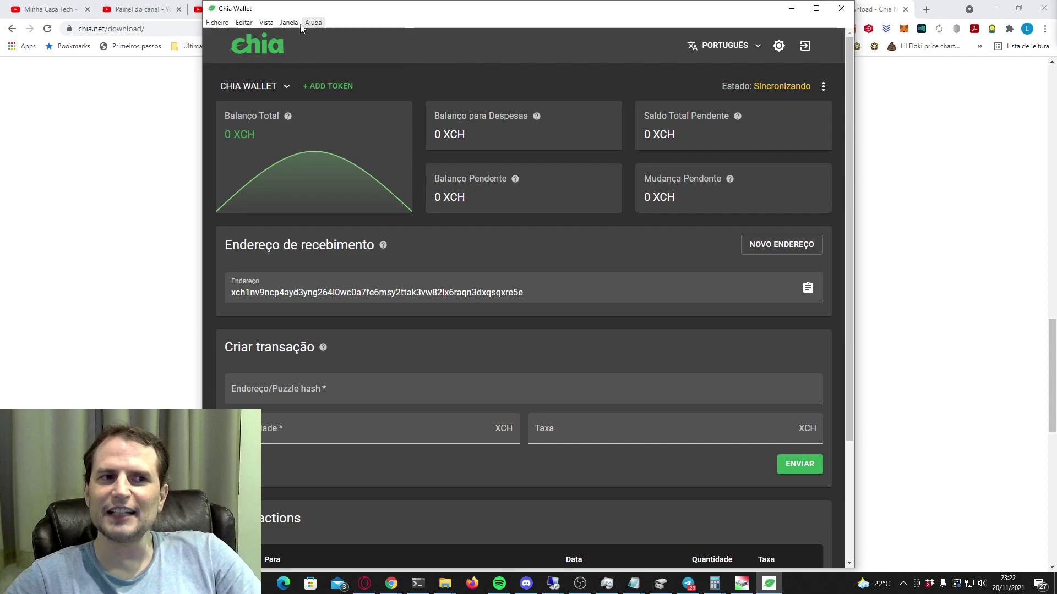
{"action": "mouse_move", "coordinate": [263, 26]}
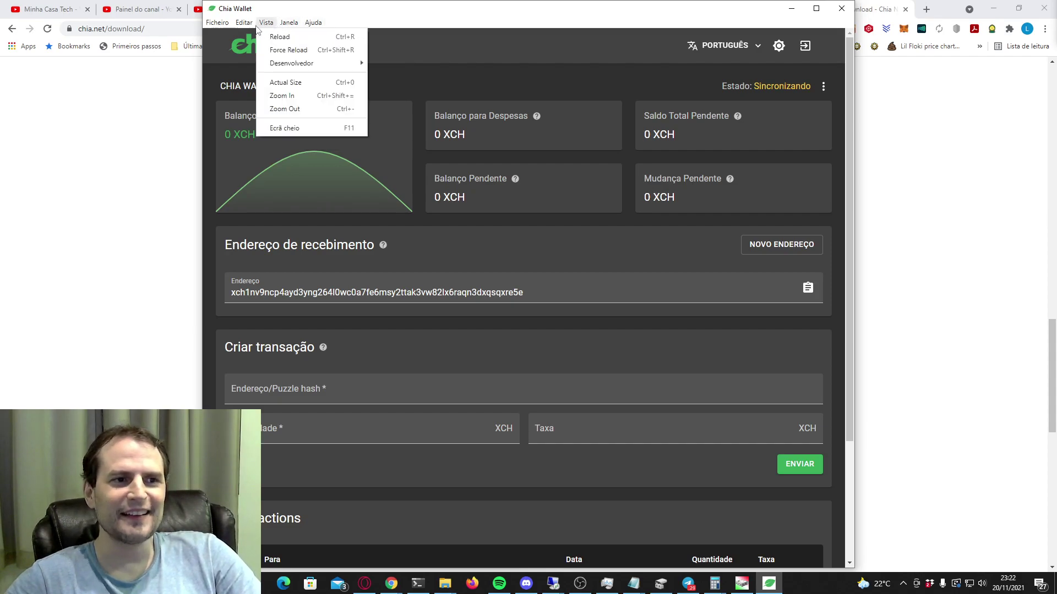
{"action": "mouse_move", "coordinate": [229, 31]}
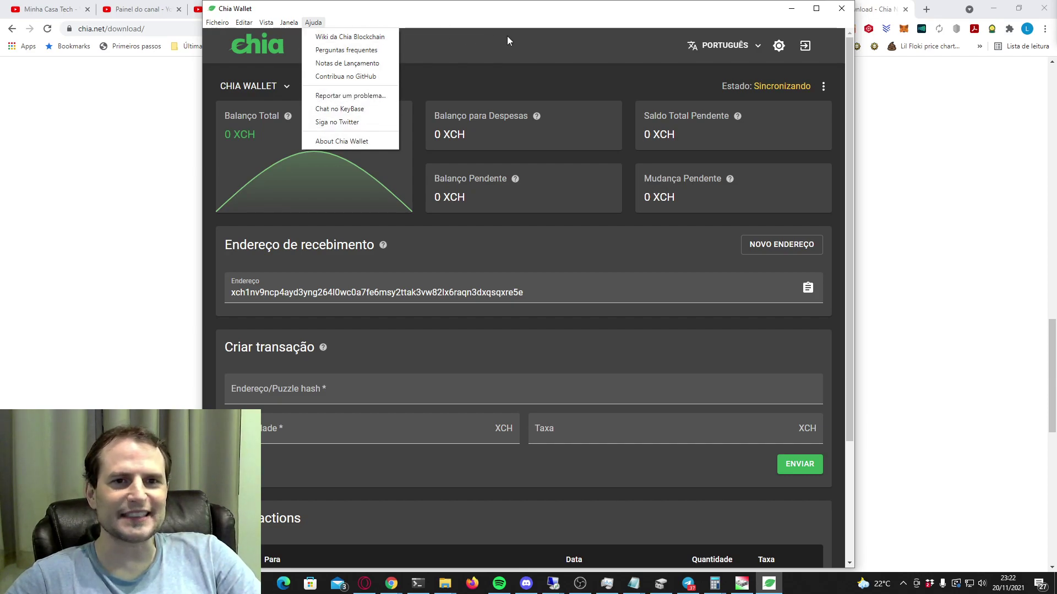
Close the help menu and toggle between light and dark themes twice, ending on dark.
{"action": "left_click", "coordinate": [781, 49]}
{"action": "left_click", "coordinate": [781, 48]}
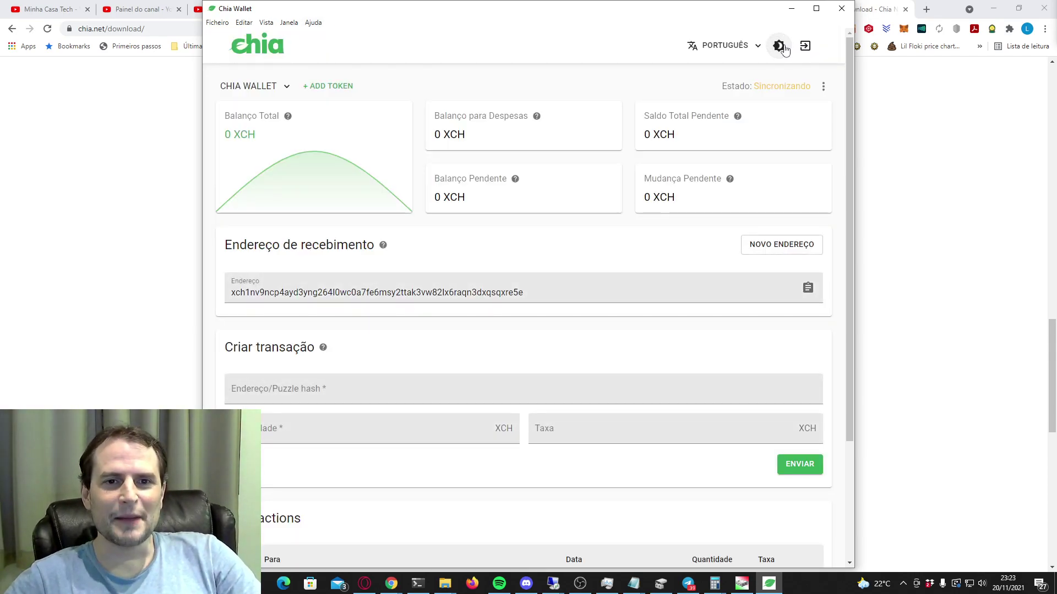
{"action": "left_click", "coordinate": [779, 46]}
{"action": "scroll", "coordinate": [737, 247], "scroll_direction": "down", "scroll_amount": 3}
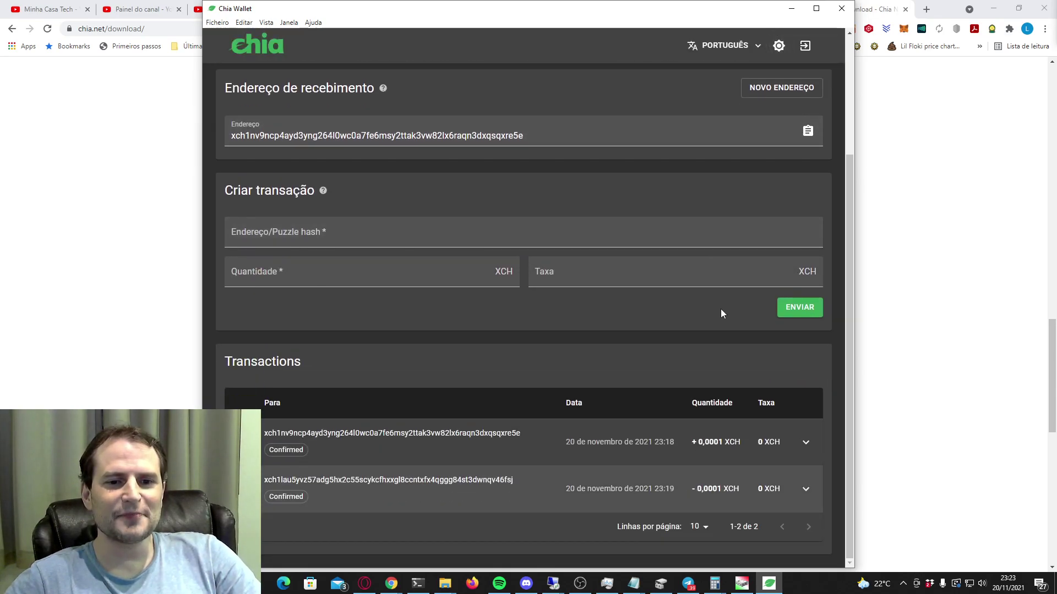
{"action": "scroll", "coordinate": [603, 432], "scroll_direction": "up", "scroll_amount": 3}
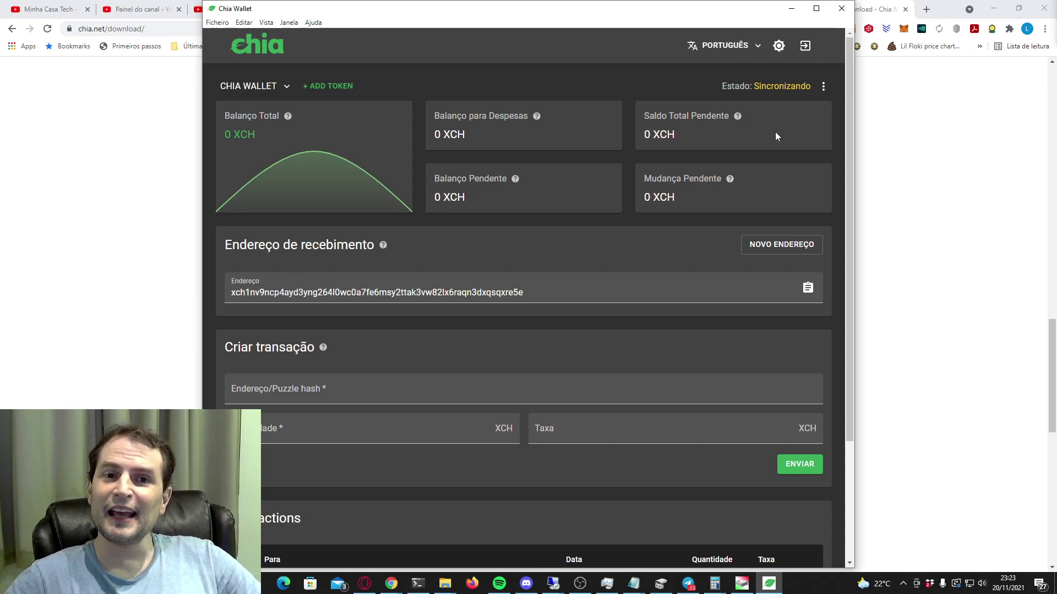
{"action": "scroll", "coordinate": [740, 212], "scroll_direction": "down", "scroll_amount": 3}
{"action": "scroll", "coordinate": [749, 165], "scroll_direction": "up", "scroll_amount": 3}
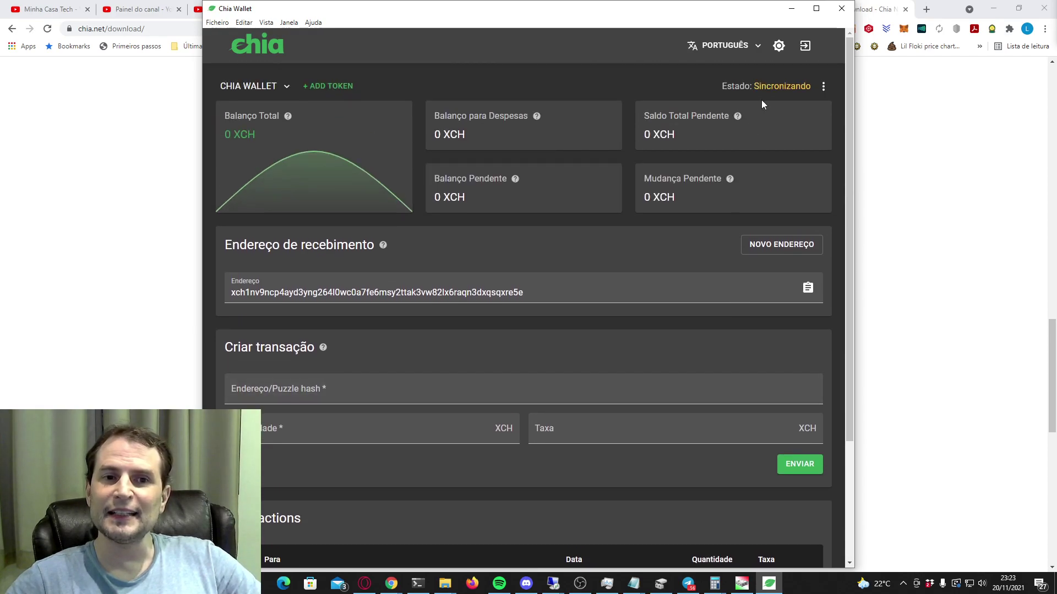
{"action": "left_click", "coordinate": [778, 46]}
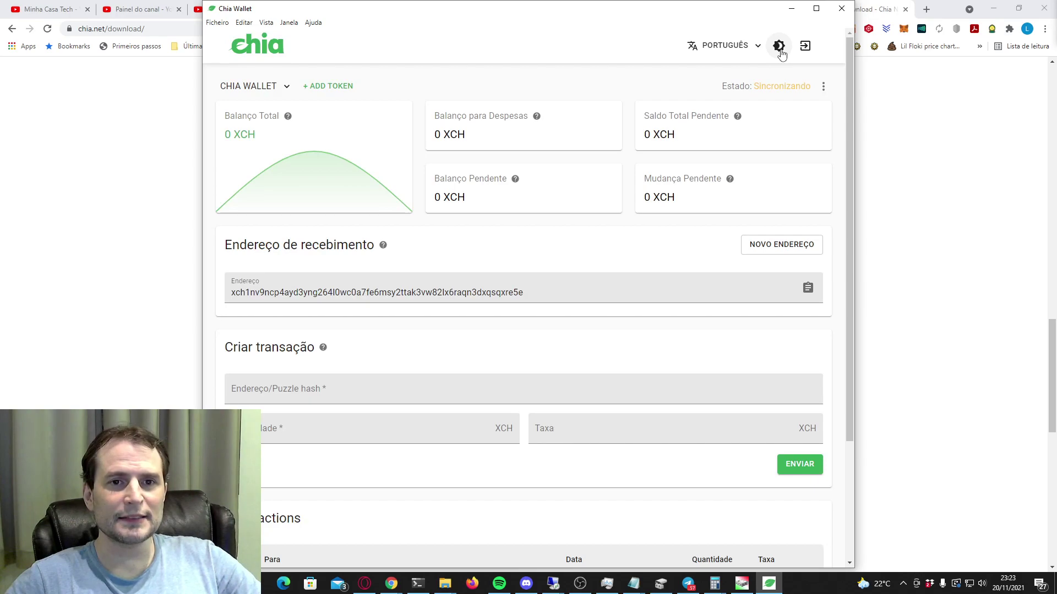
{"action": "left_click", "coordinate": [779, 46]}
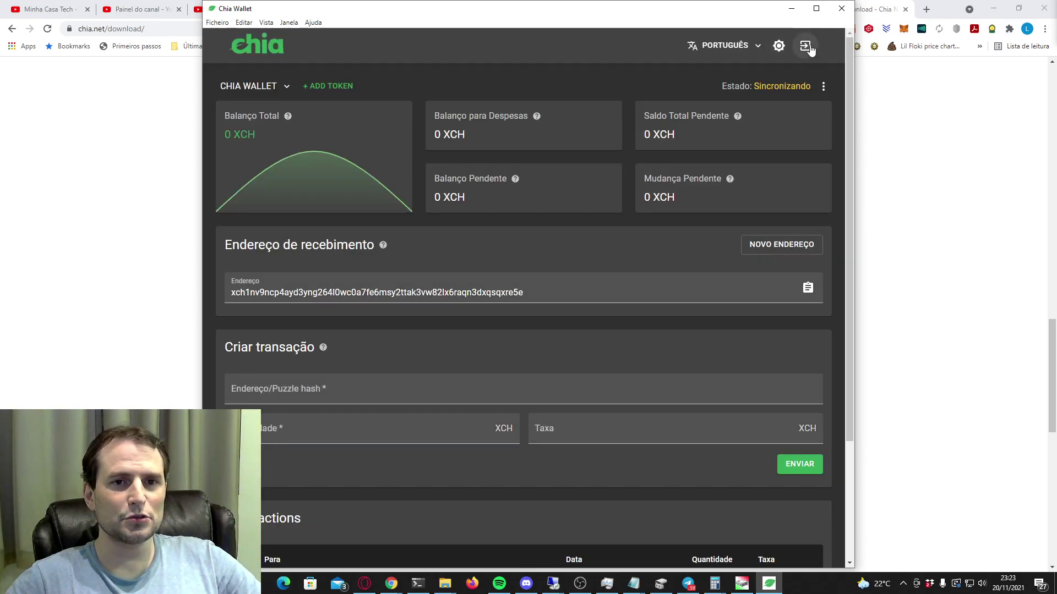
Open the language list and dismiss it, keeping Português.
{"action": "left_click", "coordinate": [751, 48]}
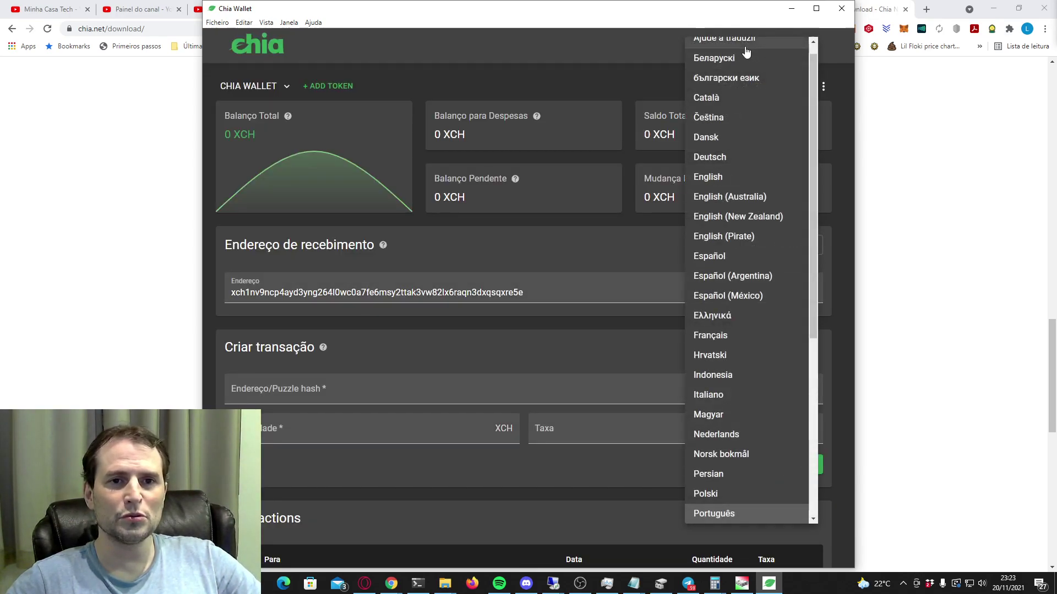
{"action": "left_click", "coordinate": [619, 85]}
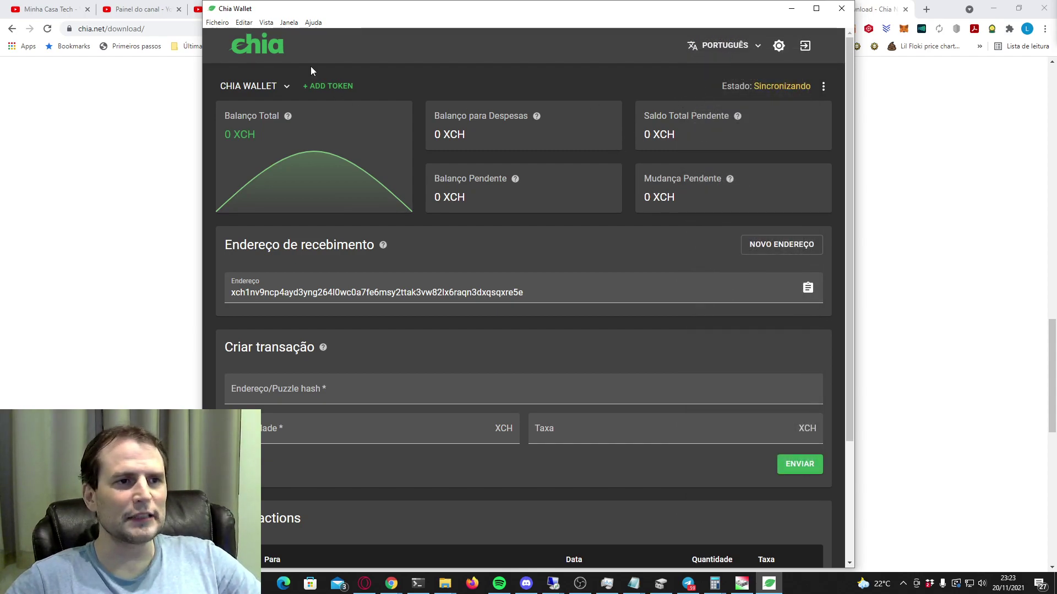
{"action": "scroll", "coordinate": [412, 232], "scroll_direction": "down", "scroll_amount": 3}
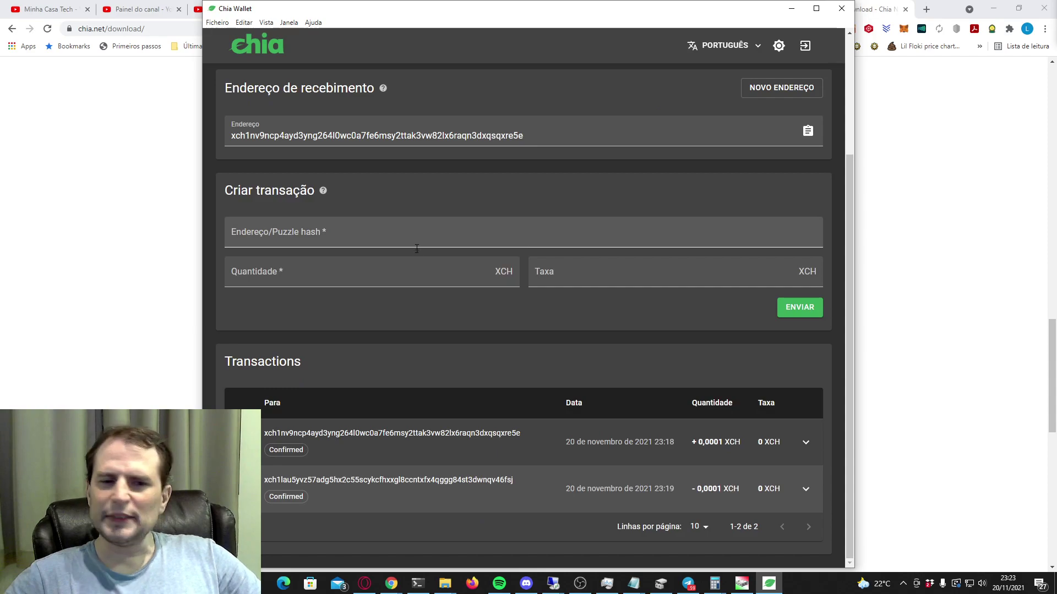
{"action": "scroll", "coordinate": [419, 253], "scroll_direction": "up", "scroll_amount": 3}
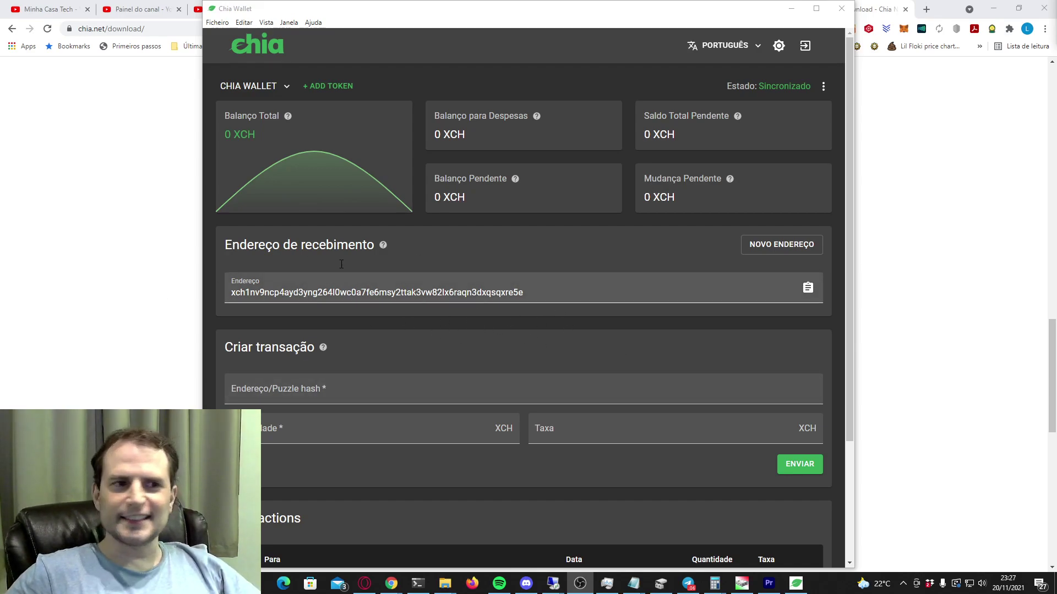
Add the Marmot token wallet, then switch via Chia Wallet to Spacebucks, showing 0 SBX balances.
{"action": "left_click", "coordinate": [329, 89]}
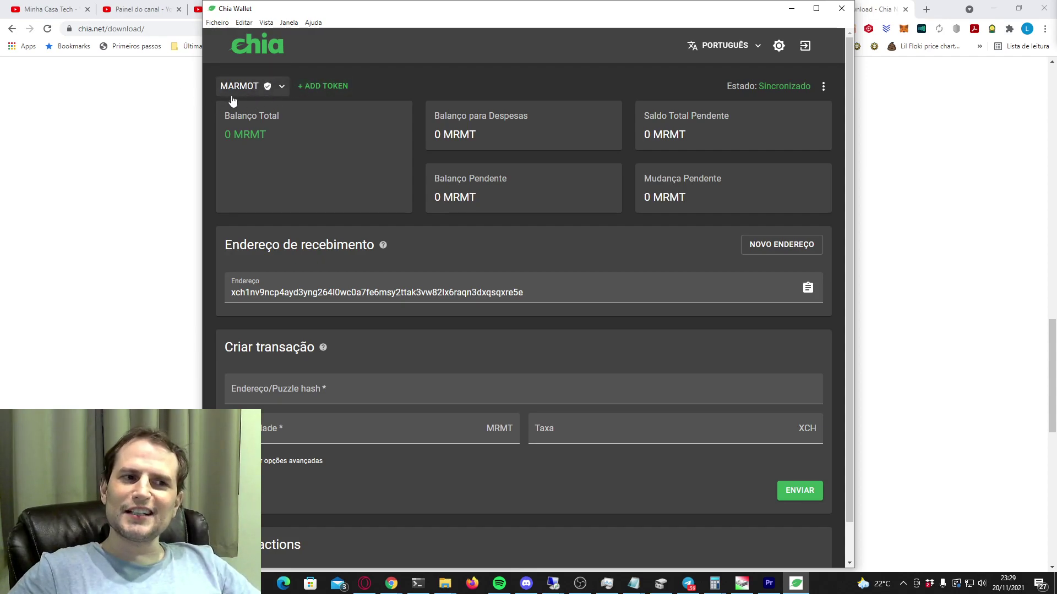
{"action": "left_click", "coordinate": [279, 88]}
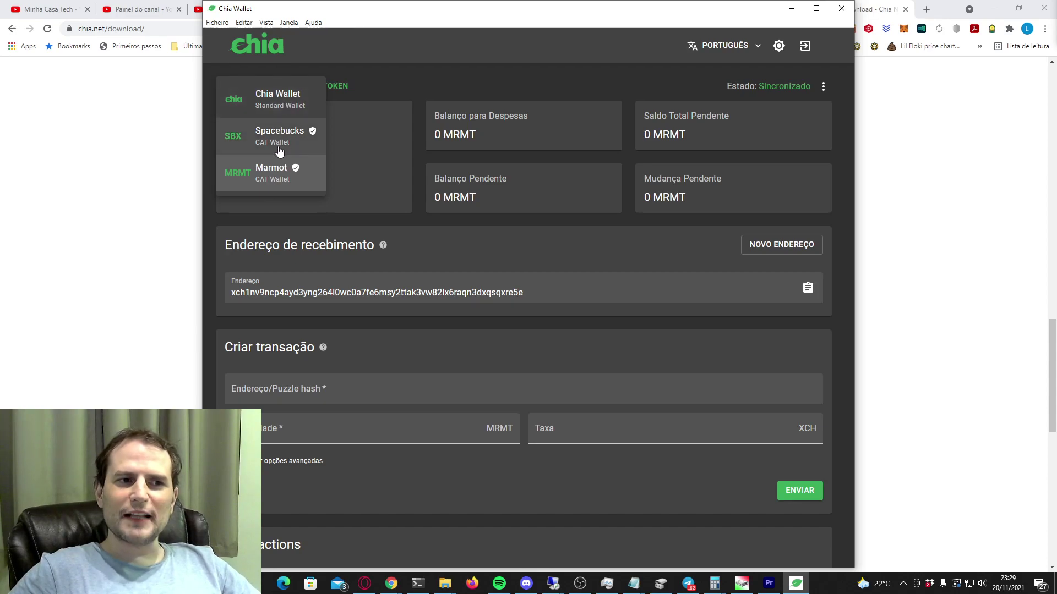
{"action": "left_click", "coordinate": [273, 103]}
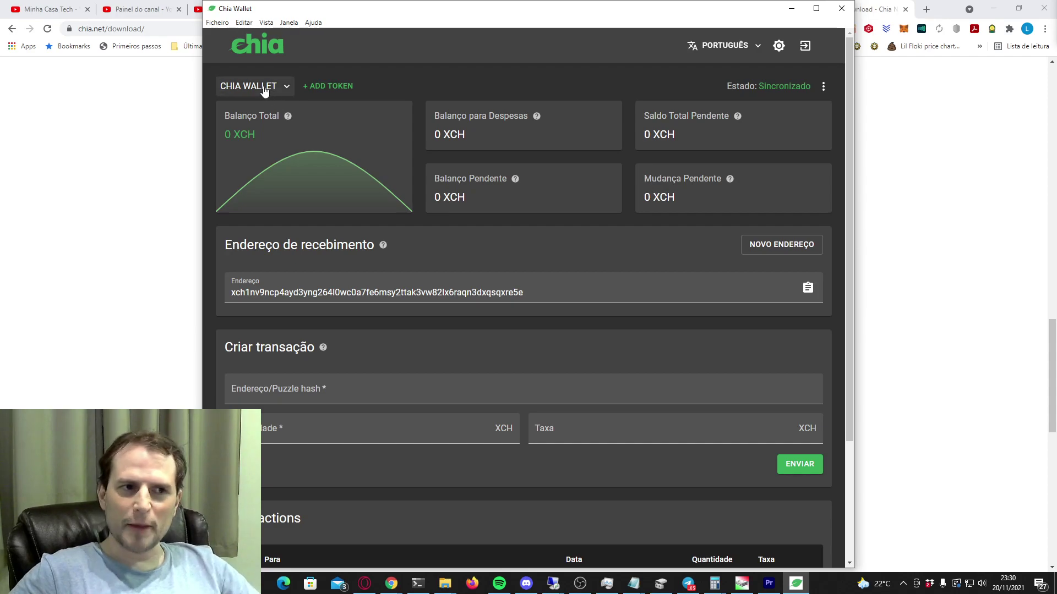
{"action": "left_click", "coordinate": [263, 88]}
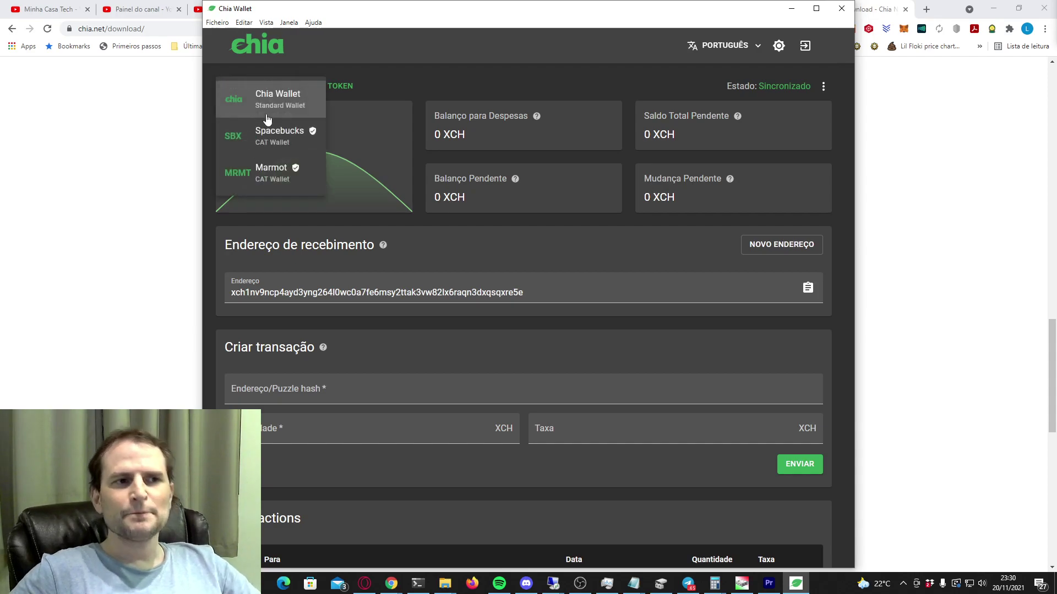
{"action": "left_click", "coordinate": [288, 136]}
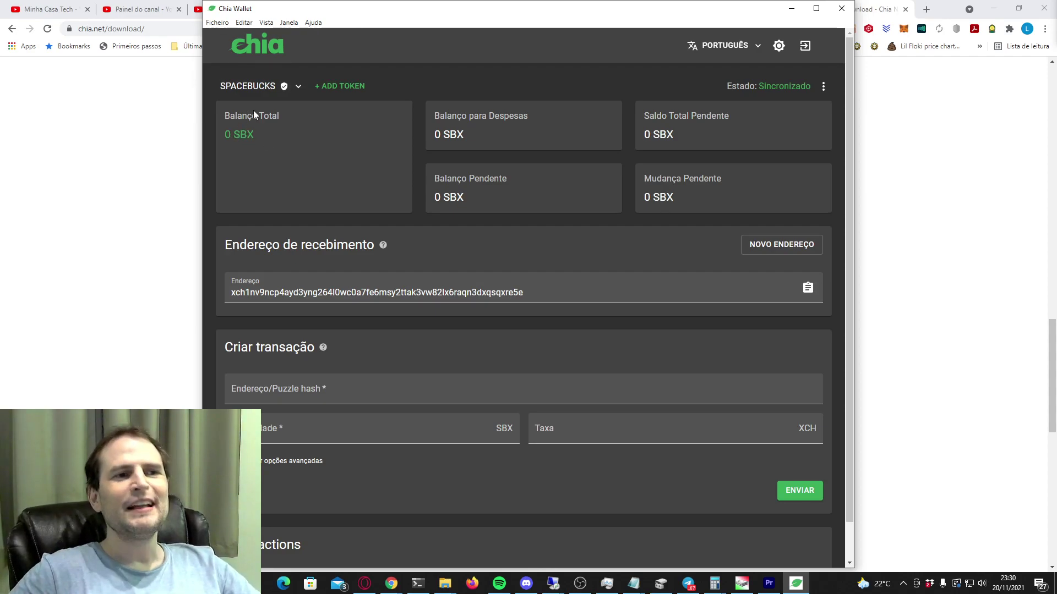
Switch to the Marmot CAT wallet and review its 0 MRMT balances.
{"action": "left_click", "coordinate": [287, 87]}
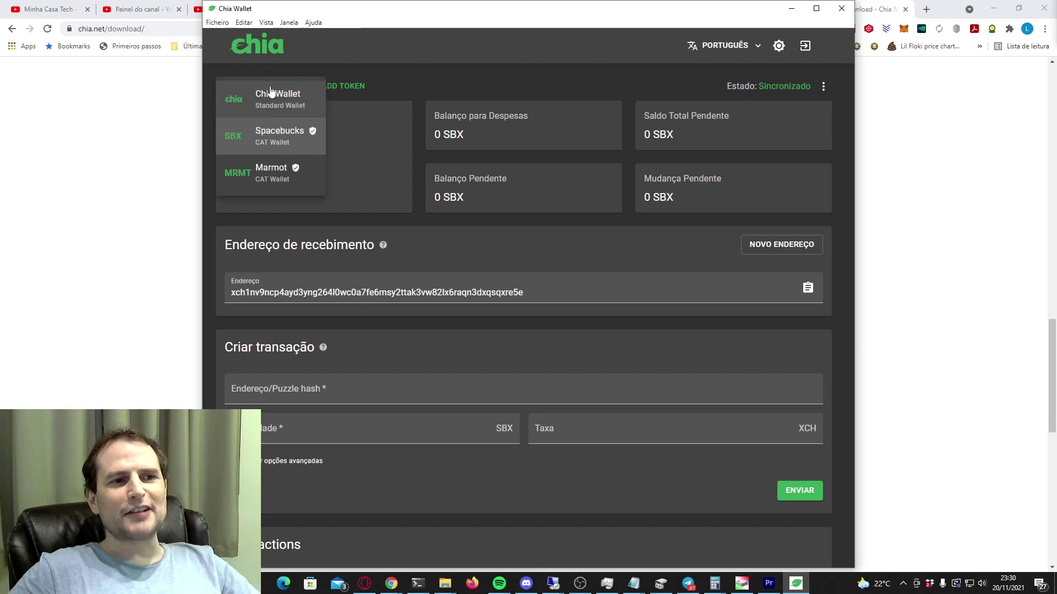
{"action": "left_click", "coordinate": [273, 178]}
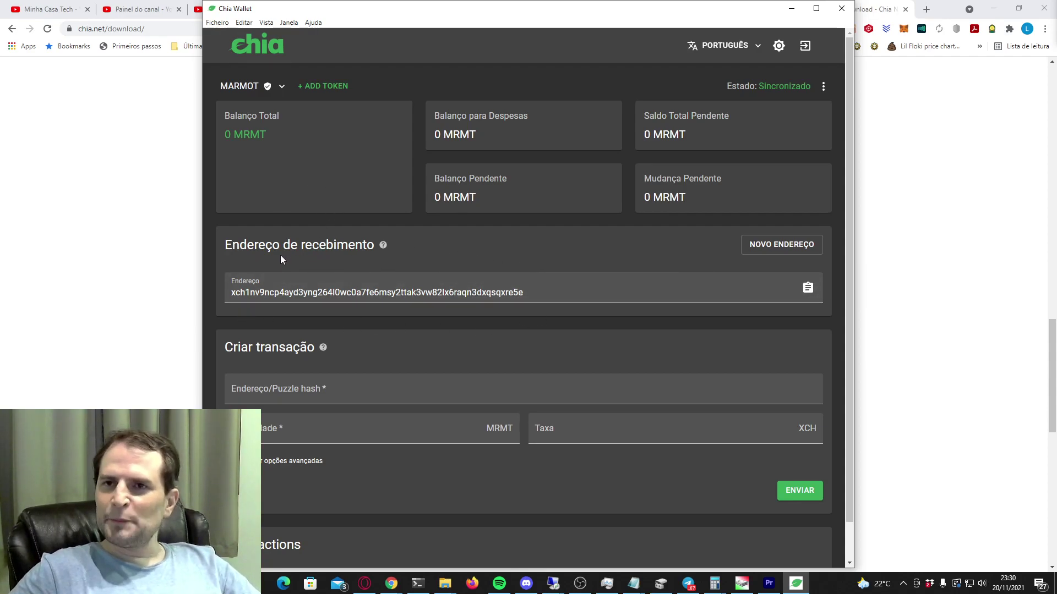
{"action": "scroll", "coordinate": [422, 368], "scroll_direction": "down", "scroll_amount": 1}
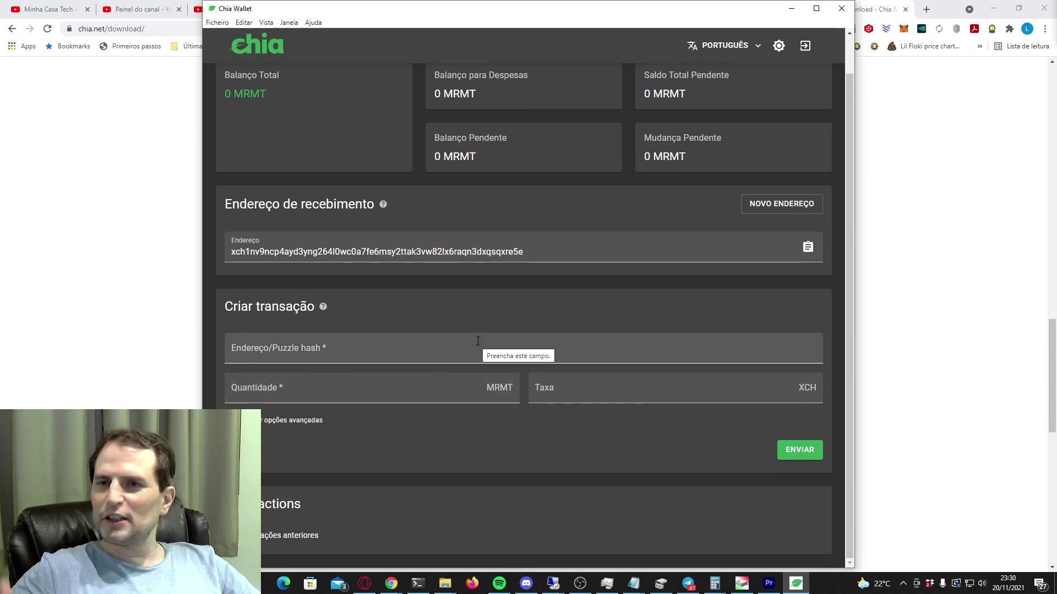
{"action": "scroll", "coordinate": [275, 290], "scroll_direction": "up", "scroll_amount": 1}
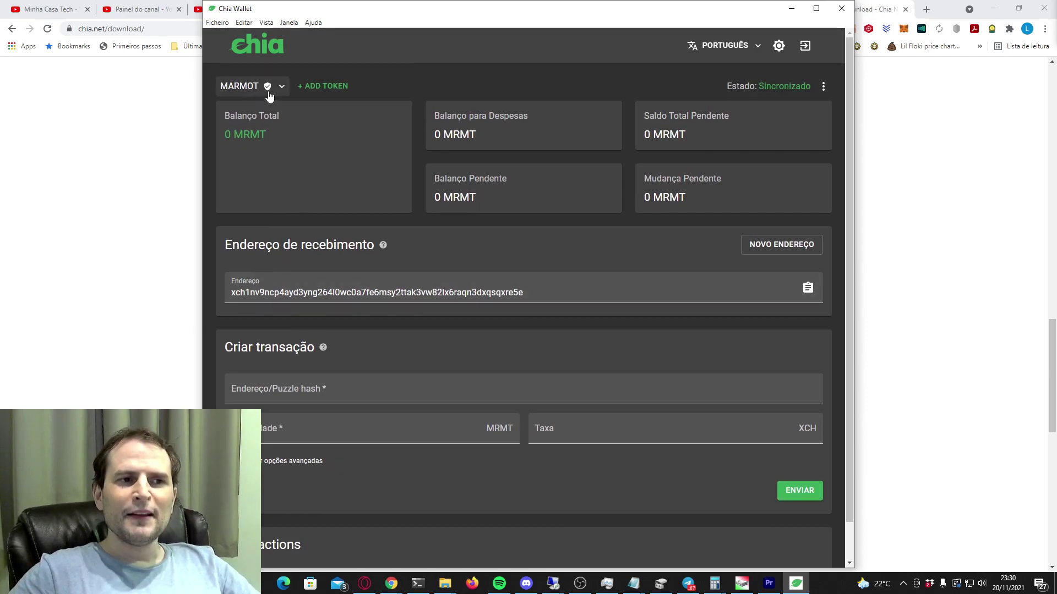
Check Marmot's verified token badge, then reopen and dismiss the wallet list keeping Marmot.
{"action": "mouse_move", "coordinate": [269, 93]}
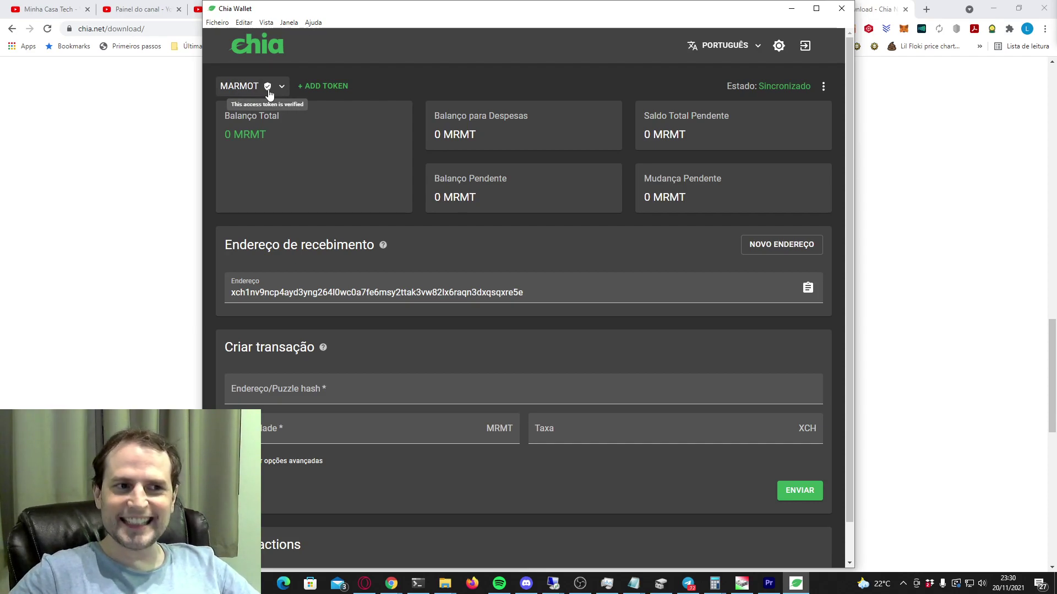
{"action": "left_click", "coordinate": [268, 94]}
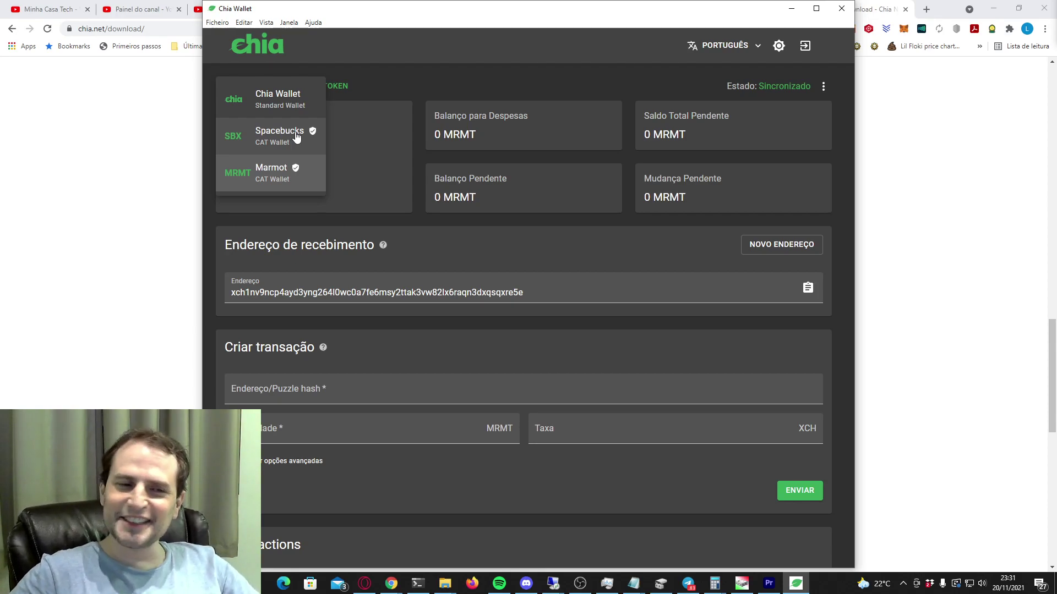
{"action": "left_click", "coordinate": [472, 93]}
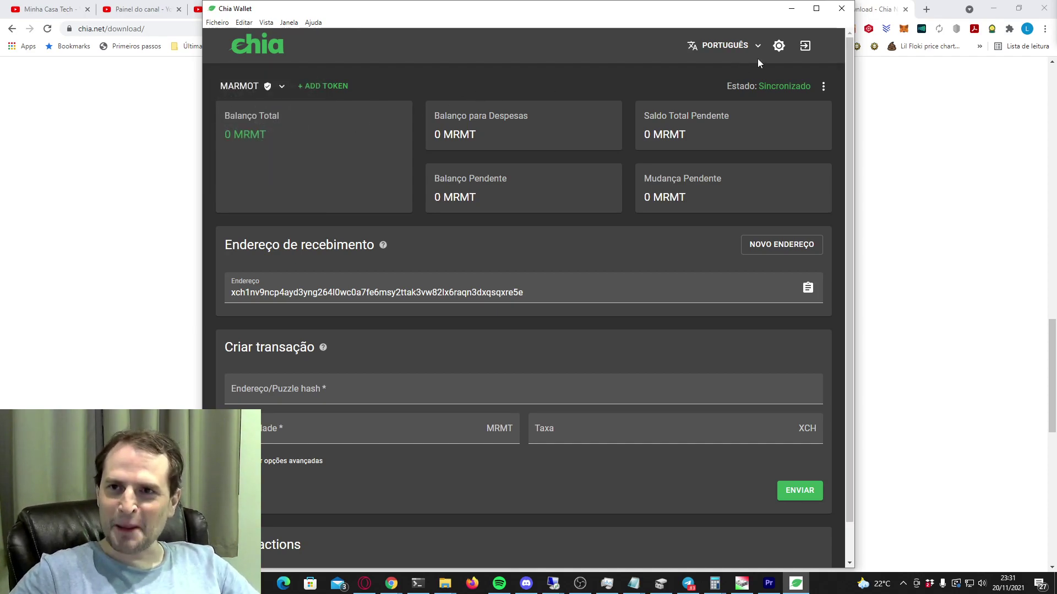